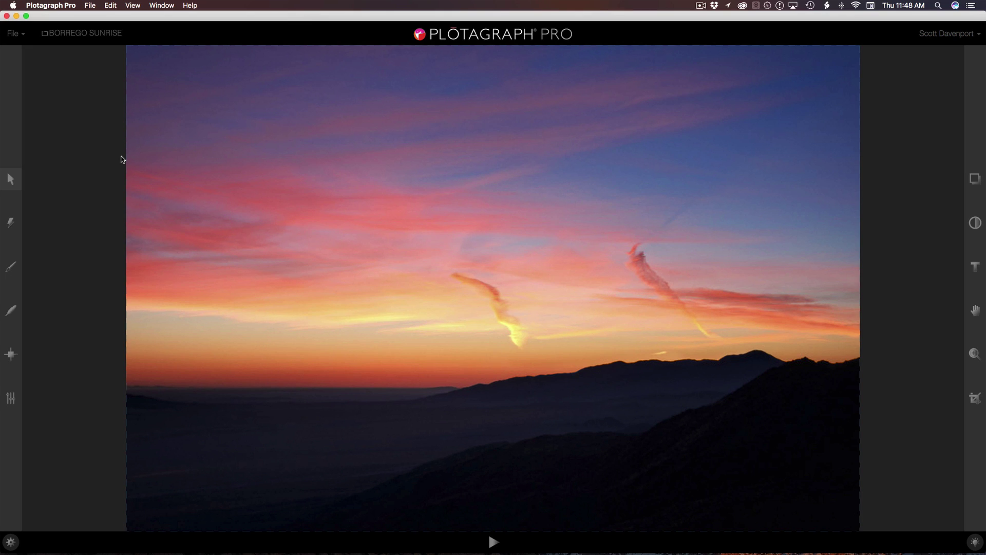
Step: Mark the dark foreground mountains in red as the Area to Mask
{"action": "left_click", "coordinate": [10, 222]}
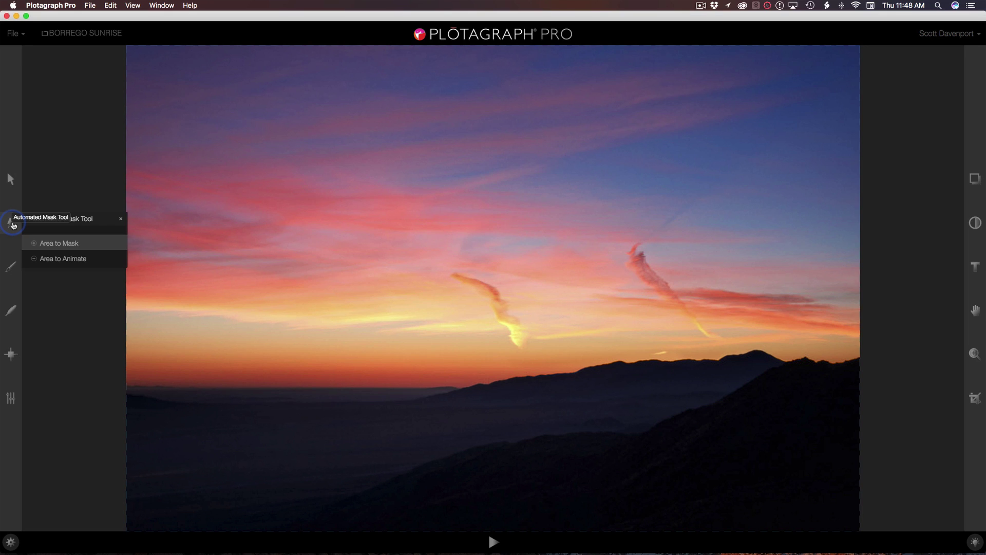
{"action": "left_click", "coordinate": [68, 244]}
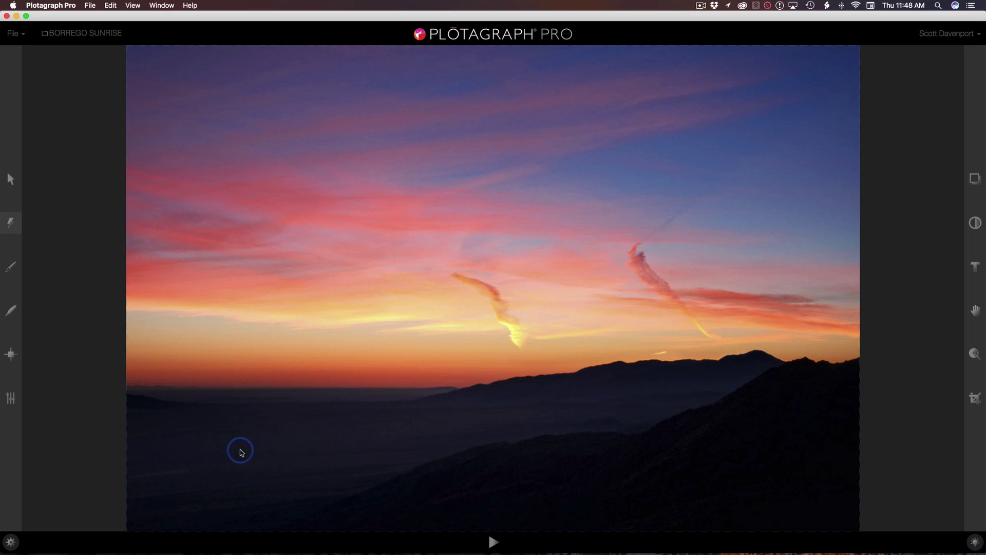
{"action": "mouse_move", "coordinate": [188, 425]}
{"action": "left_mouse_down"}
{"action": "mouse_move", "coordinate": [269, 445]}
{"action": "mouse_move", "coordinate": [413, 453]}
{"action": "mouse_move", "coordinate": [544, 411]}
{"action": "mouse_move", "coordinate": [642, 395]}
{"action": "mouse_move", "coordinate": [712, 417]}
{"action": "mouse_move", "coordinate": [741, 444]}
{"action": "left_mouse_up"}
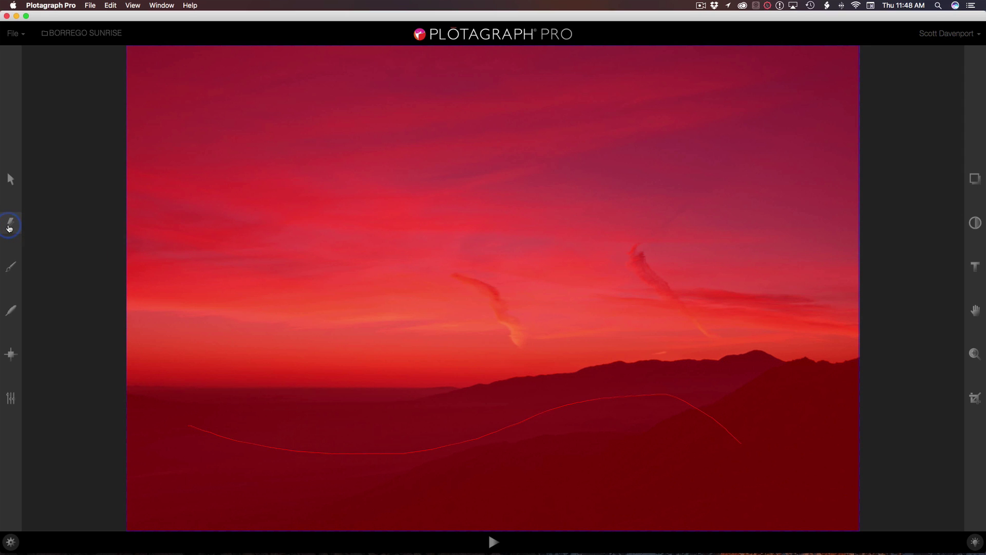
Step: Draw a green loop around the sky as the Area to Animate
{"action": "left_click", "coordinate": [9, 226]}
{"action": "left_click", "coordinate": [58, 257]}
{"action": "mouse_move", "coordinate": [205, 325]}
{"action": "left_mouse_down"}
{"action": "mouse_move", "coordinate": [505, 330]}
{"action": "mouse_move", "coordinate": [725, 278]}
{"action": "mouse_move", "coordinate": [615, 99]}
{"action": "mouse_move", "coordinate": [308, 129]}
{"action": "mouse_move", "coordinate": [234, 181]}
{"action": "left_mouse_up"}
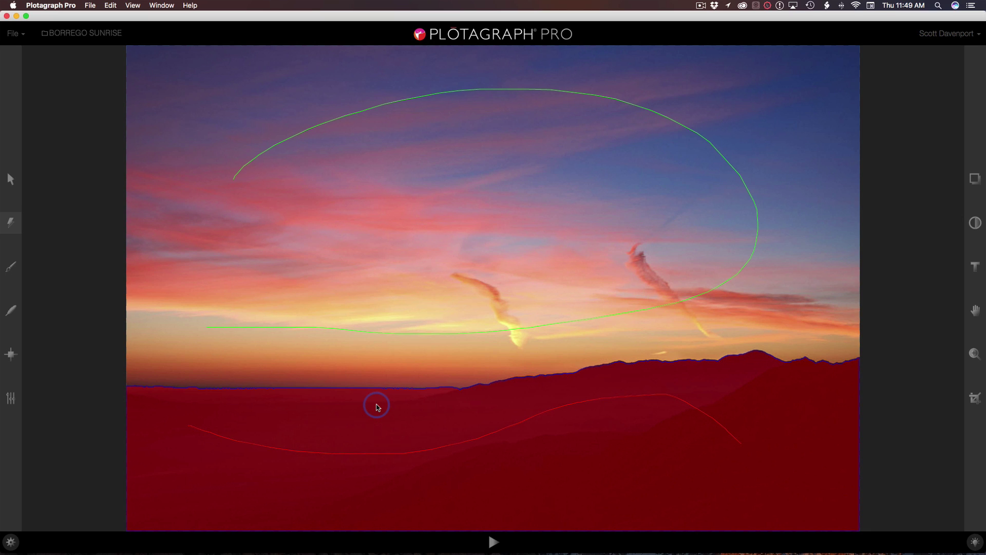
Step: Nudge the Foreground feather slider slightly softer in Feather Preview, then close the preview
{"action": "left_click", "coordinate": [11, 268]}
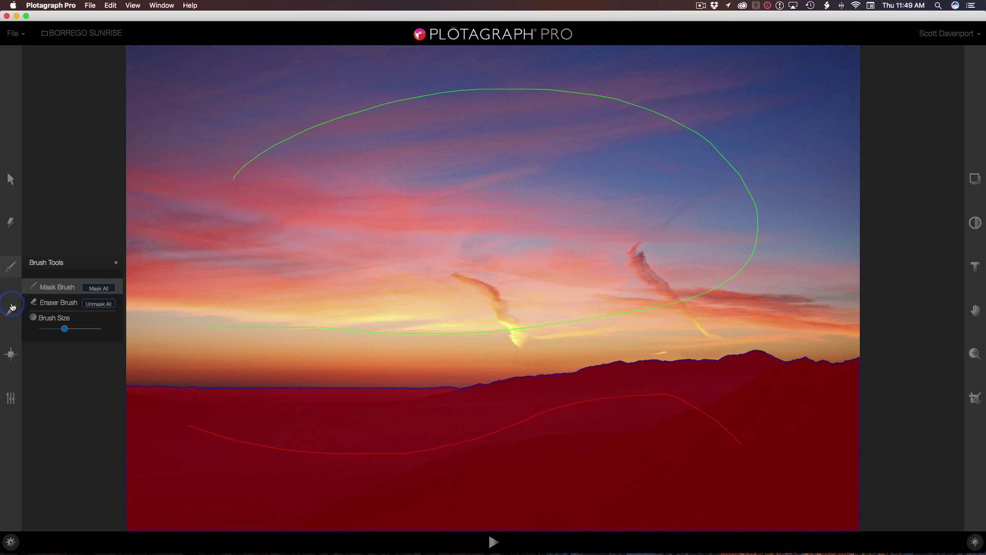
{"action": "left_click", "coordinate": [11, 310]}
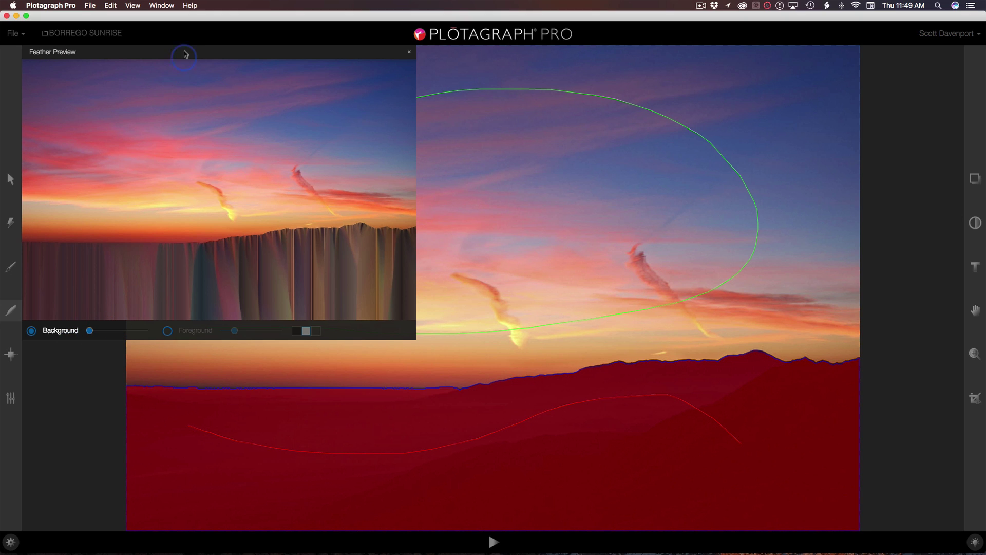
{"action": "left_click", "coordinate": [168, 331]}
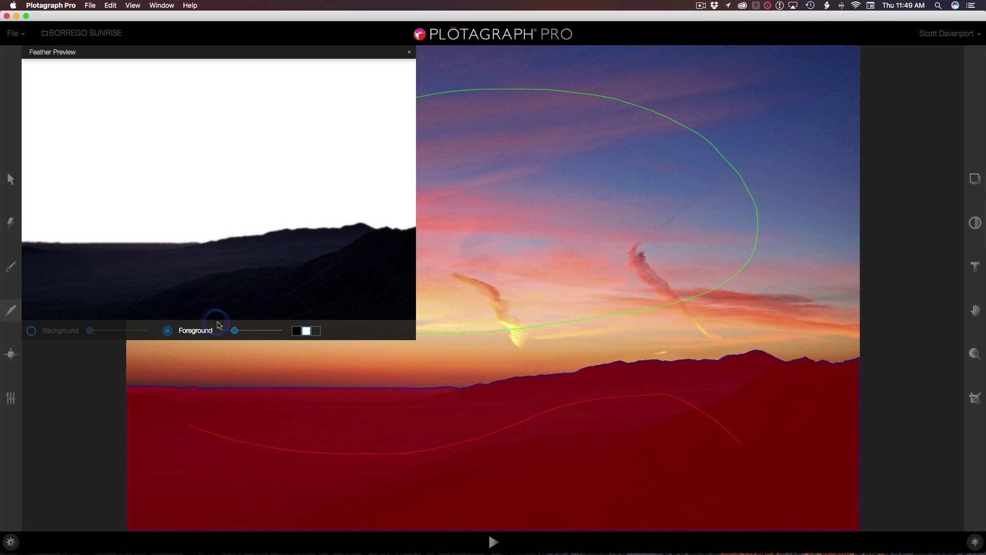
{"action": "left_click_drag", "start_coordinate": [234, 331], "coordinate": [238, 335]}
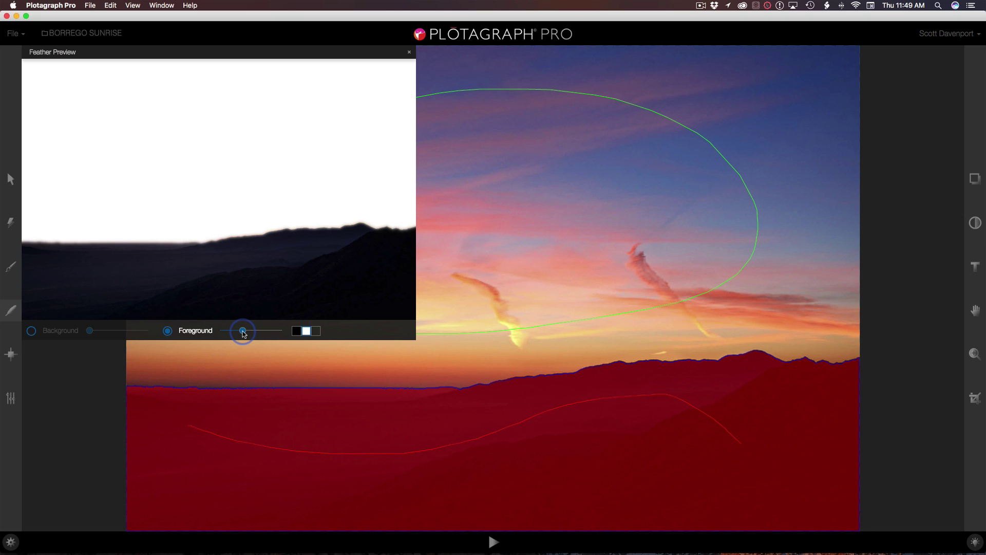
{"action": "left_click_drag", "start_coordinate": [244, 335], "coordinate": [248, 336]}
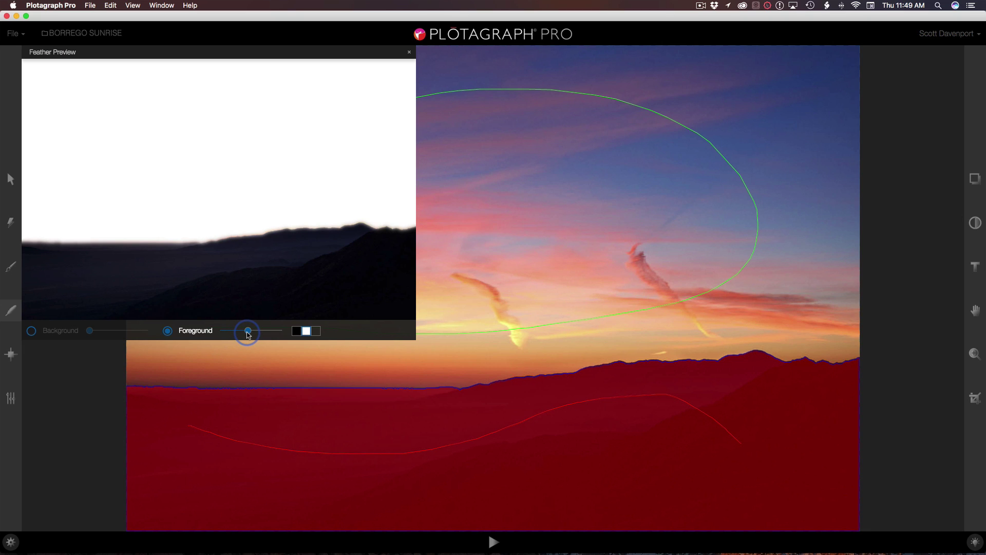
{"action": "left_click", "coordinate": [409, 53]}
{"action": "left_click", "coordinate": [107, 355]}
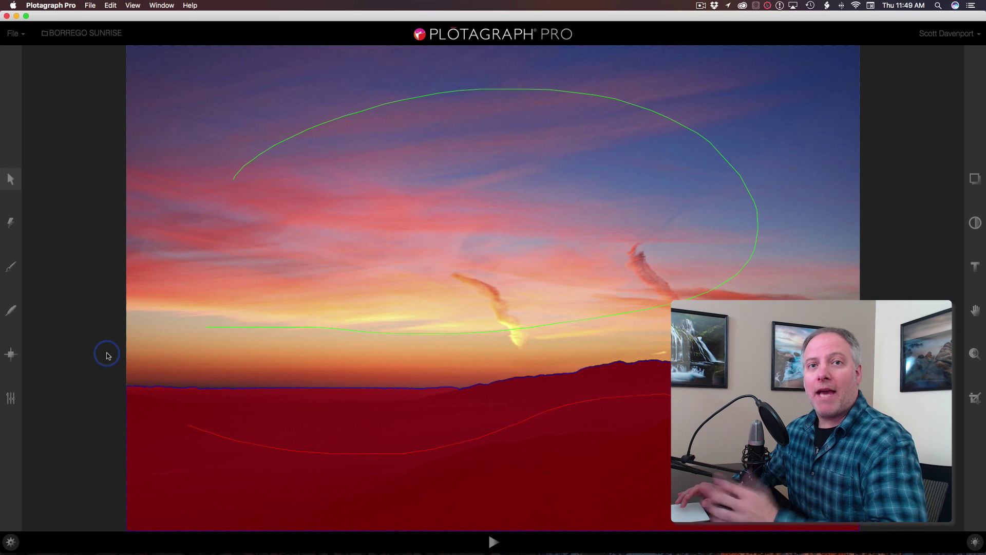
Step: Add rightward motion arrows across the lower-left, left, centre, upper-right and right-hand sky
{"action": "left_click", "coordinate": [10, 356]}
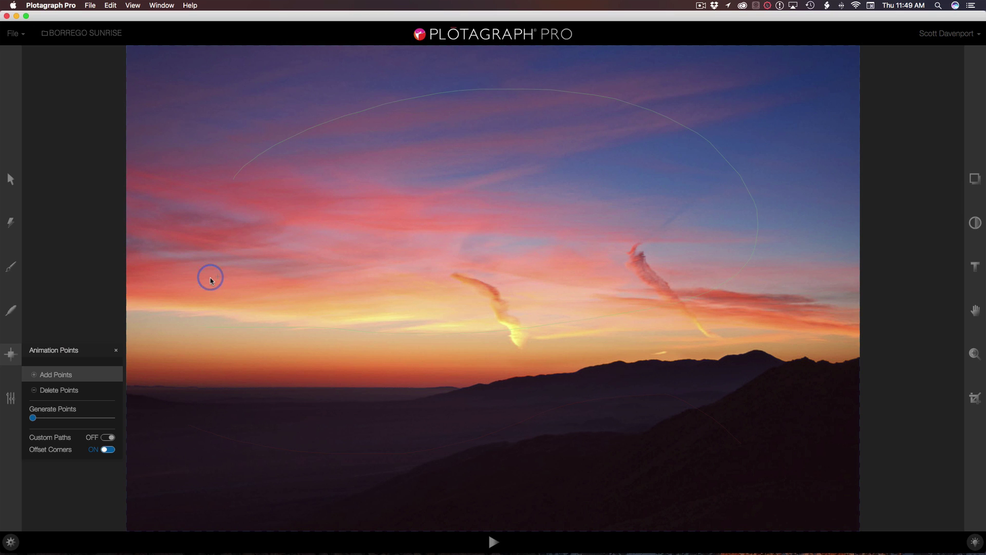
{"action": "left_click_drag", "start_coordinate": [211, 280], "coordinate": [268, 283]}
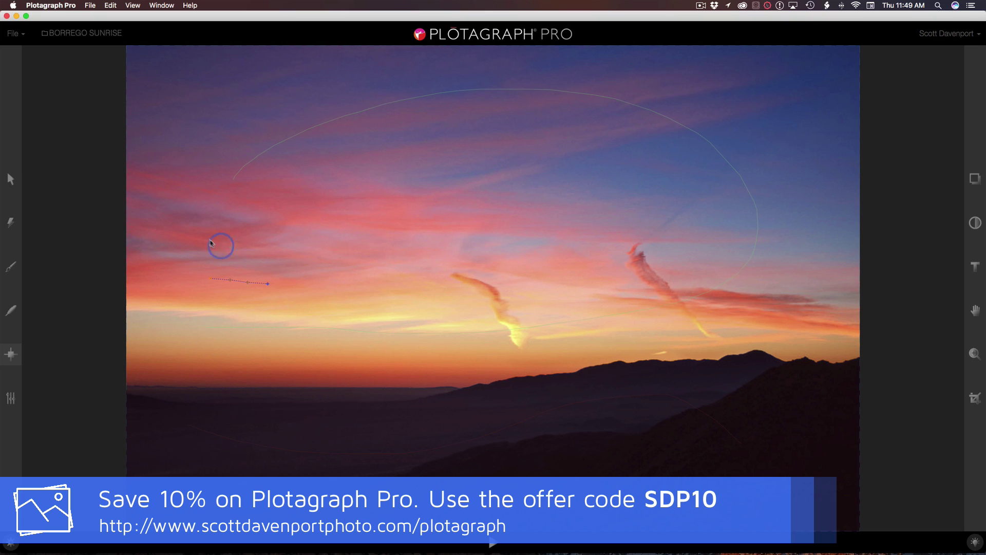
{"action": "left_click_drag", "start_coordinate": [205, 238], "coordinate": [250, 242]}
{"action": "left_click_drag", "start_coordinate": [287, 204], "coordinate": [326, 206]}
{"action": "left_click_drag", "start_coordinate": [462, 221], "coordinate": [496, 223]}
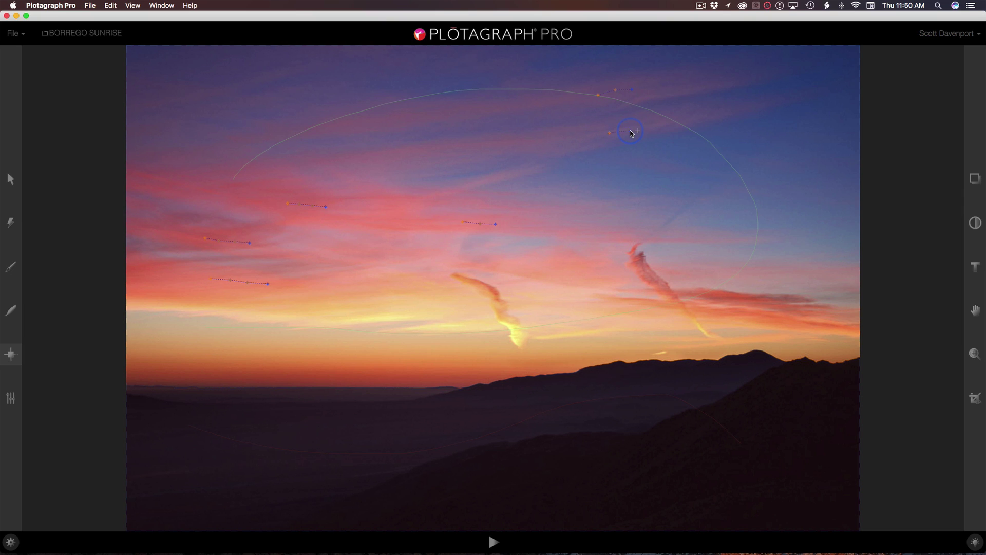
{"action": "left_click_drag", "start_coordinate": [649, 126], "coordinate": [649, 126]}
{"action": "mouse_move", "coordinate": [713, 295]}
{"action": "left_mouse_down"}
{"action": "mouse_move", "coordinate": [749, 296]}
{"action": "mouse_move", "coordinate": [758, 320]}
{"action": "mouse_move", "coordinate": [772, 323]}
{"action": "left_mouse_up"}
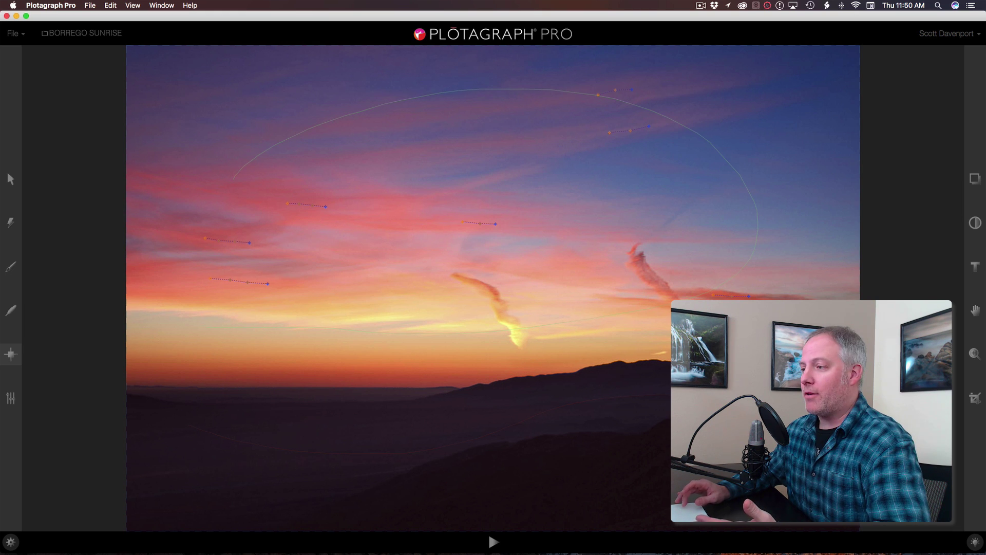
{"action": "left_click", "coordinate": [12, 399]}
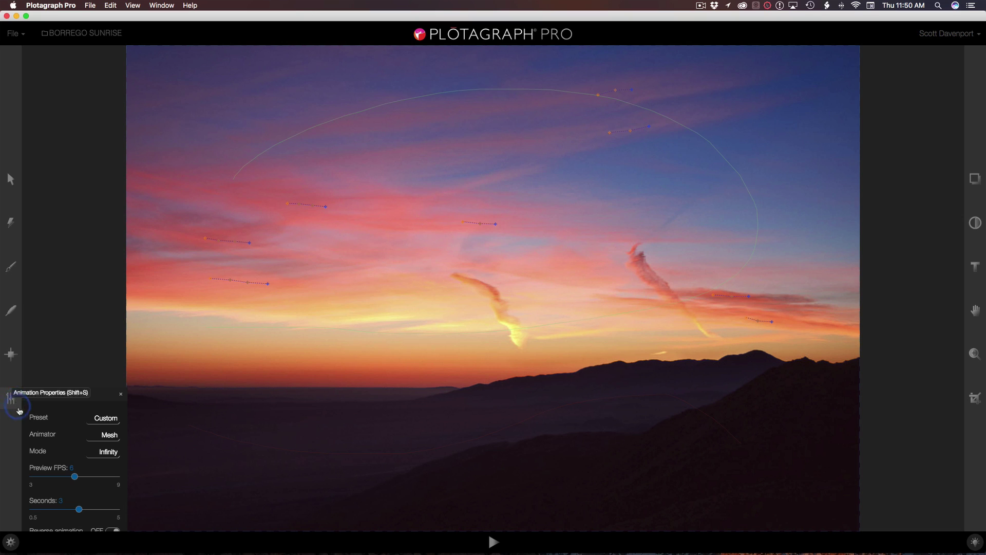
{"action": "left_click", "coordinate": [69, 467]}
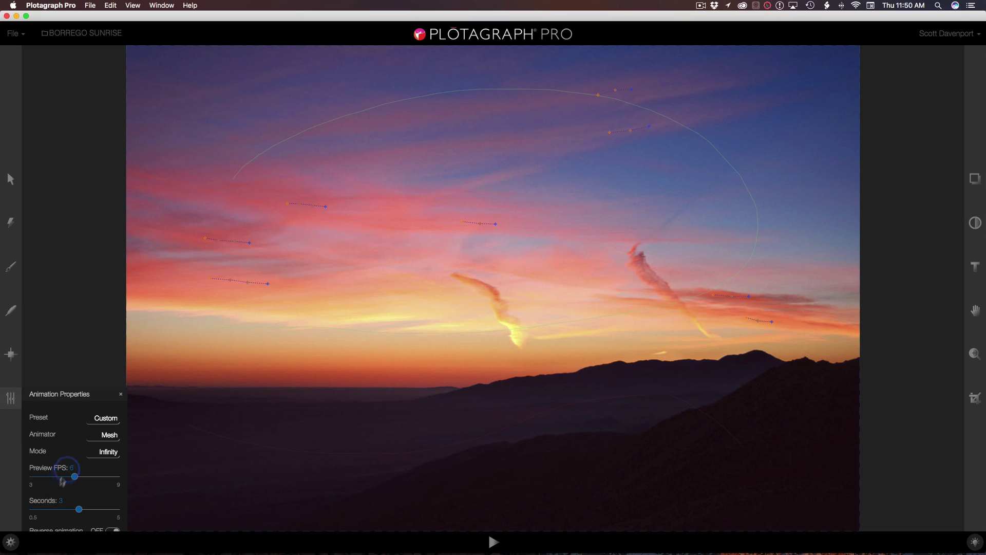
{"action": "left_click", "coordinate": [79, 498]}
{"action": "left_click", "coordinate": [119, 395]}
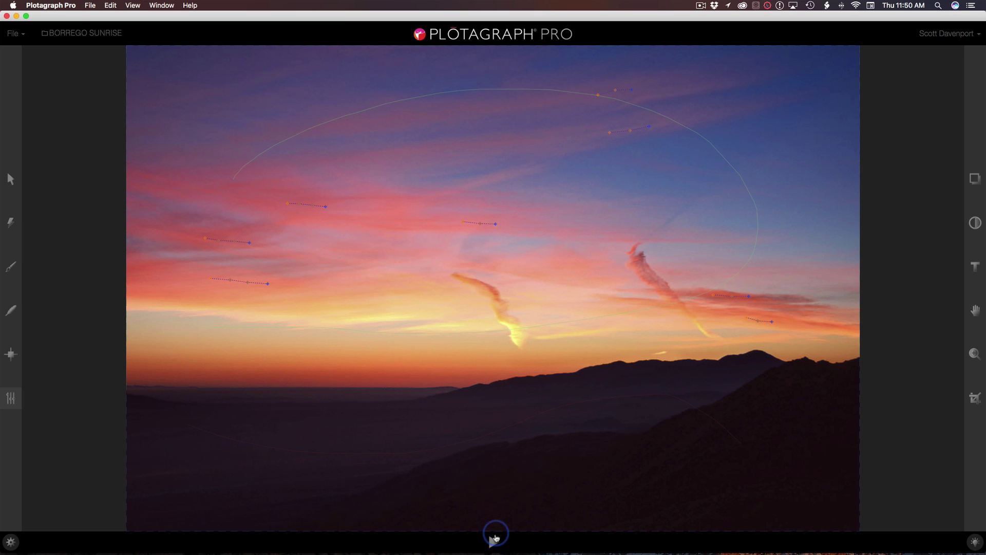
{"action": "left_click", "coordinate": [493, 541]}
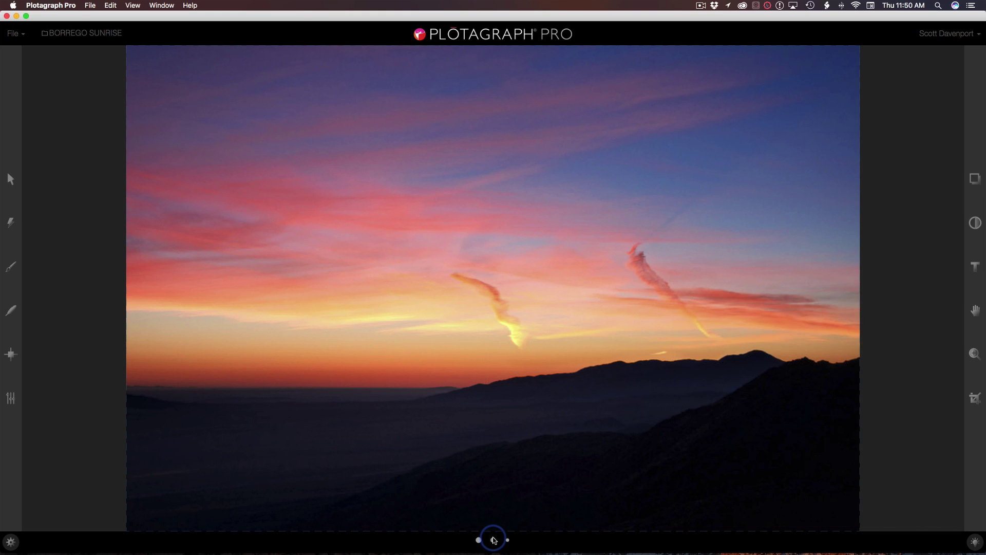
{"action": "left_click", "coordinate": [495, 539]}
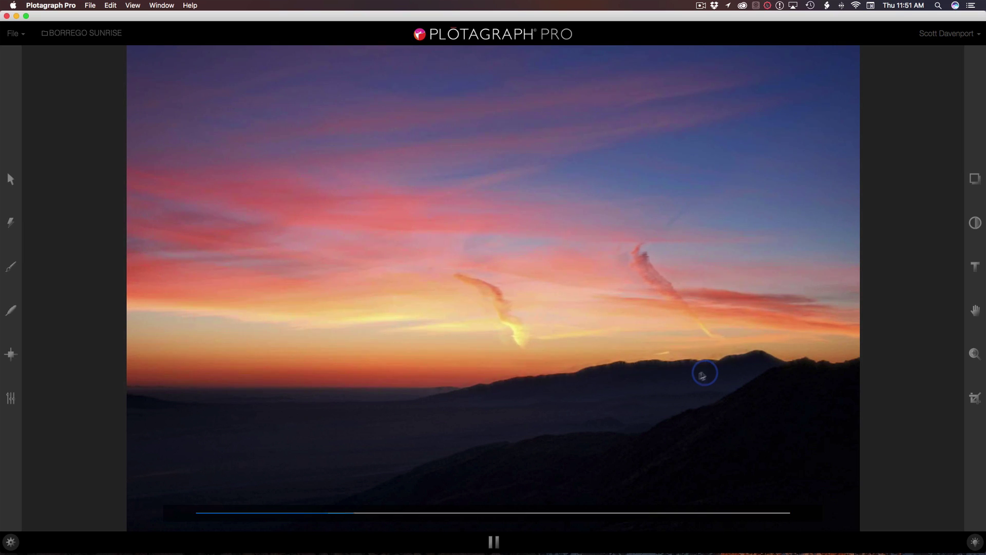
{"action": "left_click", "coordinate": [494, 541]}
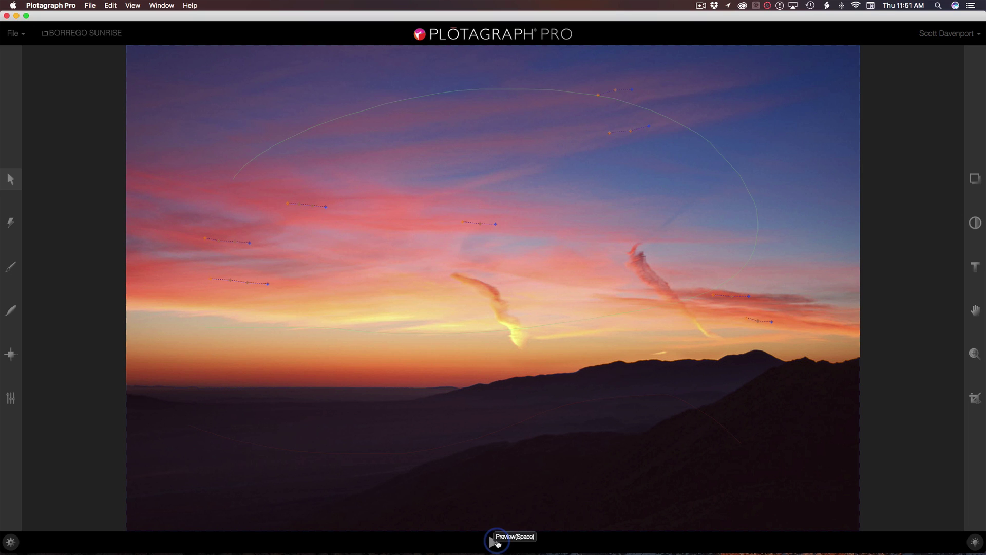
Step: Shrink the Mask Brush two sizes and paint over the left and right contrail clouds
{"action": "left_click", "coordinate": [12, 268]}
{"action": "left_click", "coordinate": [60, 287]}
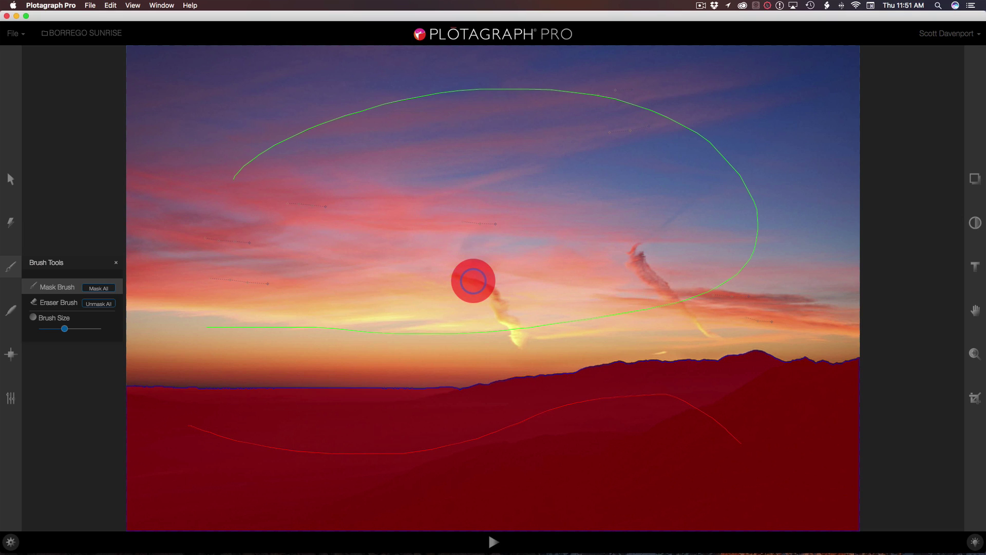
{"action": "key", "text": "bracketleft"}
{"action": "key", "text": "bracketleft"}
{"action": "key", "text": "bracketleft"}
{"action": "key", "text": "bracketleft"}
{"action": "key", "text": "bracketleft"}
{"action": "key", "text": "bracketleft"}
{"action": "key", "text": "bracketleft"}
{"action": "key", "text": "bracketleft"}
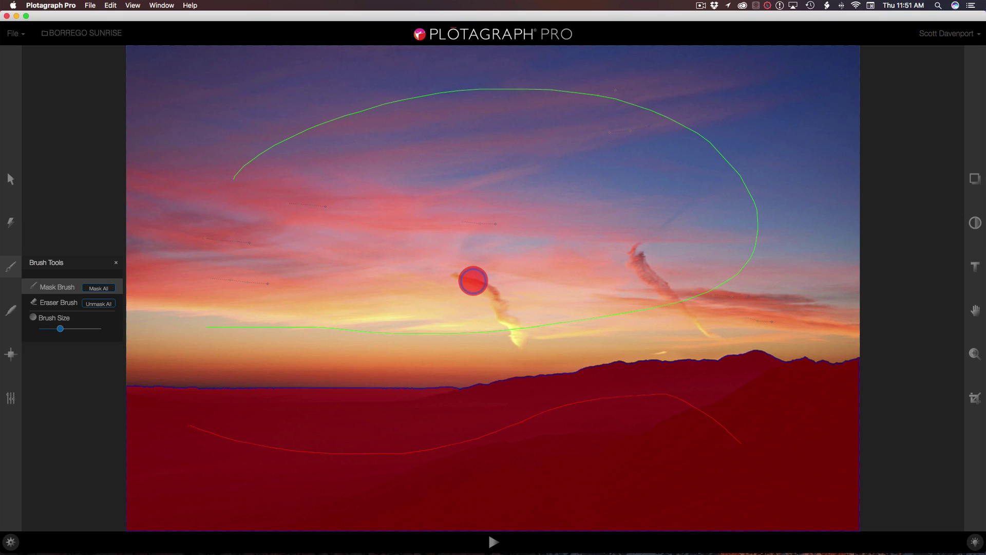
{"action": "key", "text": "bracketleft"}
{"action": "key", "text": "bracketleft"}
{"action": "key", "text": "bracketleft"}
{"action": "key", "text": "bracketleft"}
{"action": "key", "text": "bracketleft"}
{"action": "key", "text": "bracketleft"}
{"action": "key", "text": "bracketleft"}
{"action": "key", "text": "bracketleft"}
{"action": "key", "text": "bracketleft"}
{"action": "key", "text": "bracketleft"}
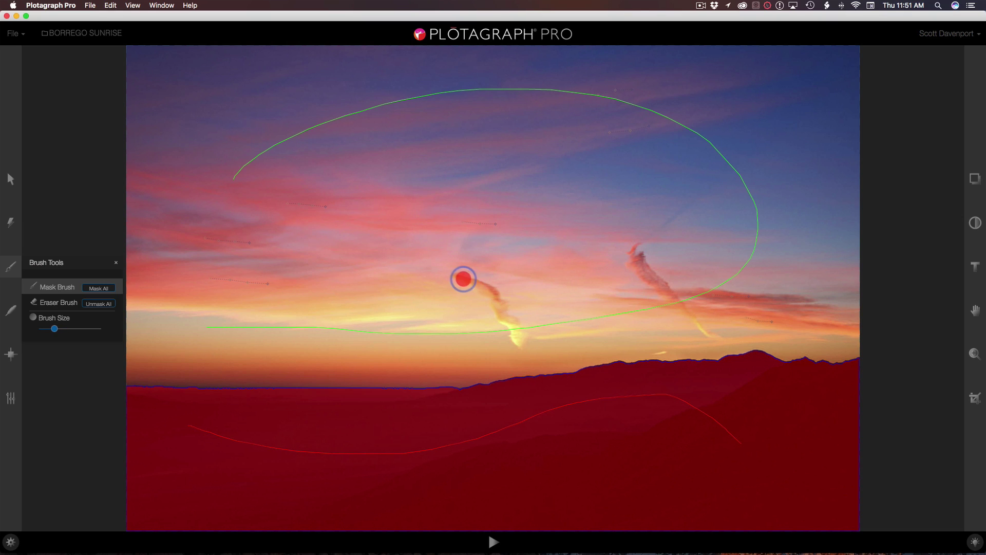
{"action": "mouse_move", "coordinate": [455, 276]}
{"action": "left_mouse_down"}
{"action": "mouse_move", "coordinate": [496, 294]}
{"action": "mouse_move", "coordinate": [520, 344]}
{"action": "left_mouse_up"}
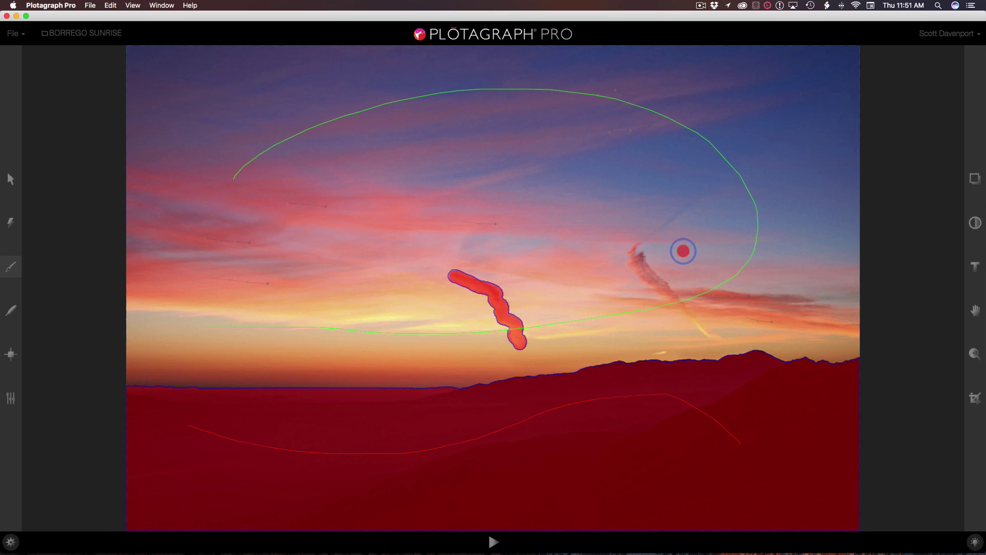
{"action": "mouse_move", "coordinate": [638, 249]}
{"action": "left_mouse_down"}
{"action": "mouse_move", "coordinate": [646, 277]}
{"action": "mouse_move", "coordinate": [712, 335]}
{"action": "left_mouse_up"}
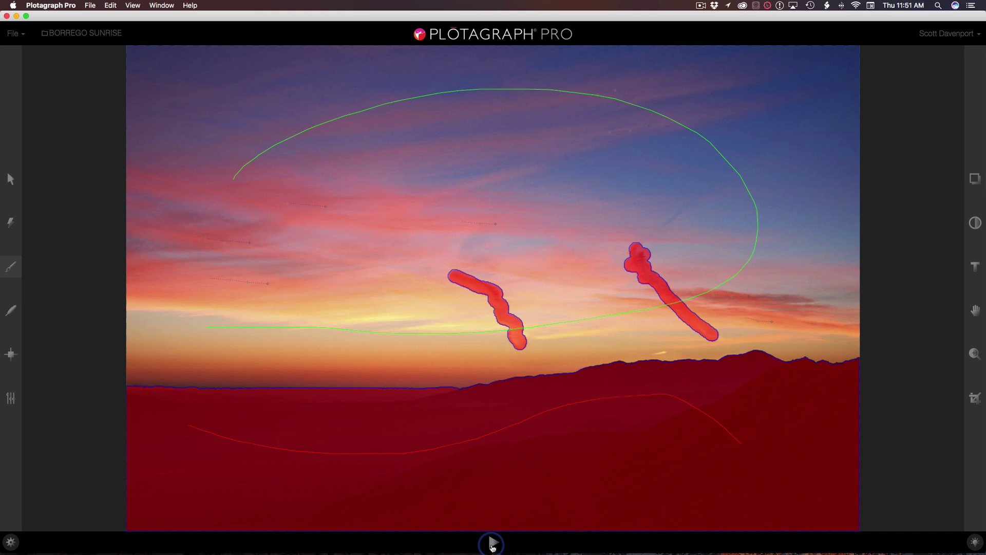
{"action": "left_click", "coordinate": [492, 544]}
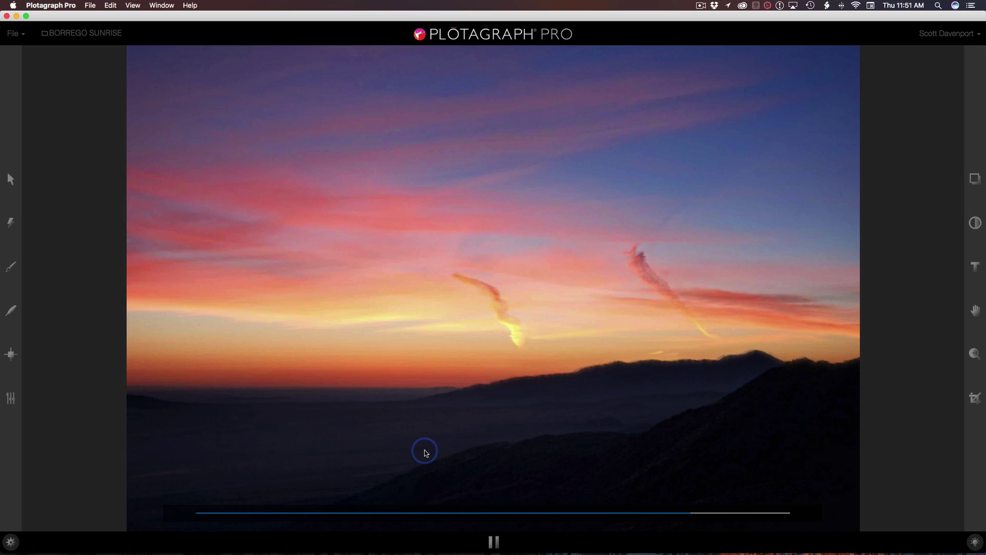
Step: Stop the preview, zoom to about 160% and pan the contrail clouds into the centre
{"action": "left_click", "coordinate": [495, 540]}
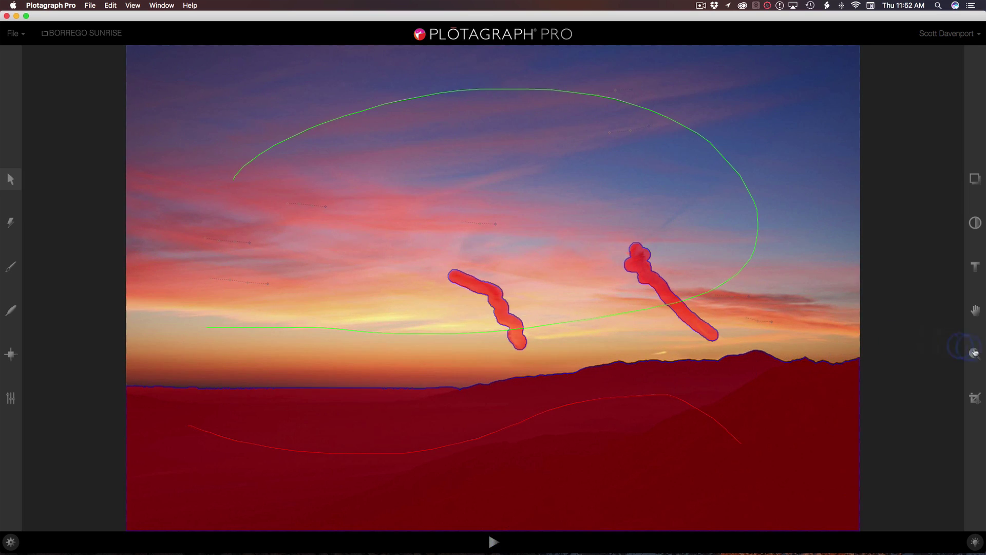
{"action": "left_click", "coordinate": [977, 354]}
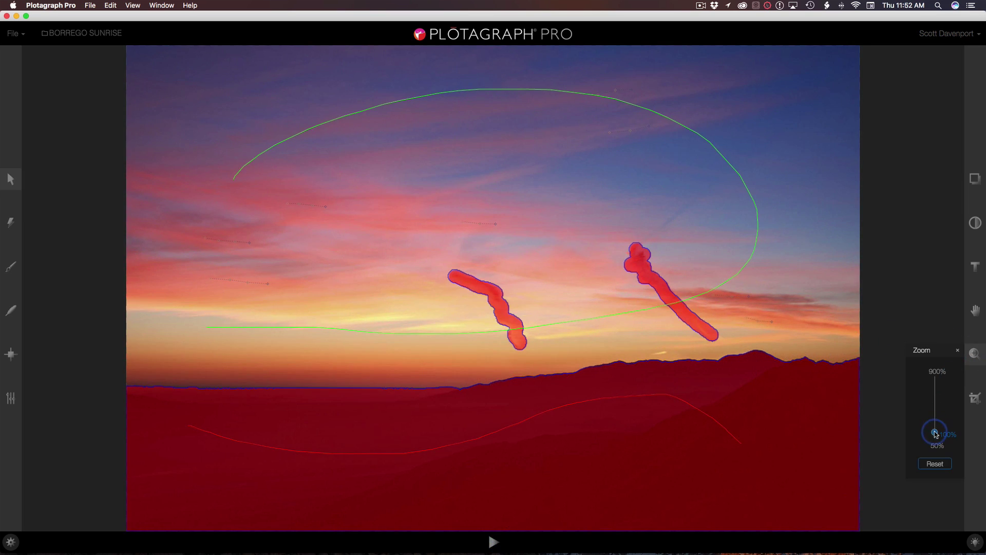
{"action": "left_click_drag", "start_coordinate": [934, 431], "coordinate": [934, 426]}
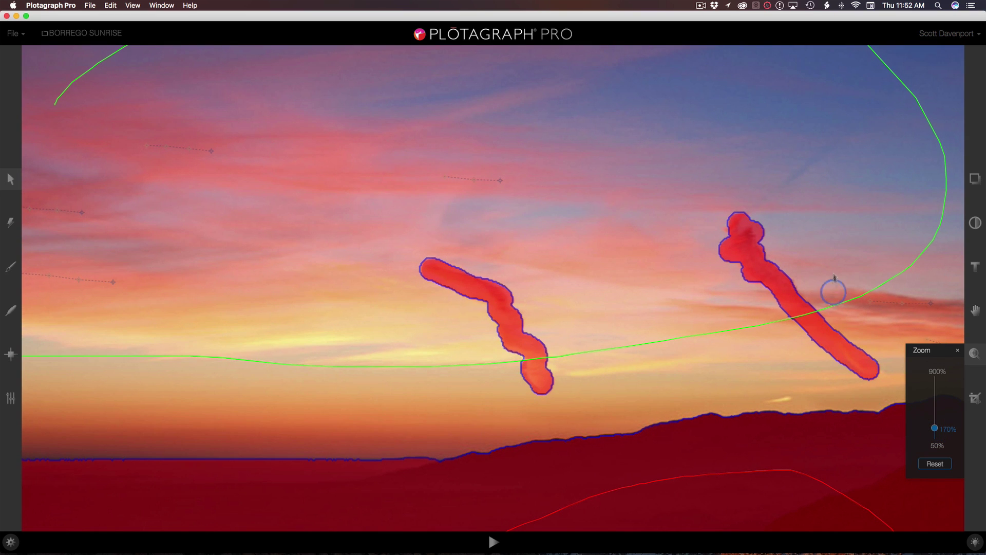
{"action": "left_click", "coordinate": [972, 312]}
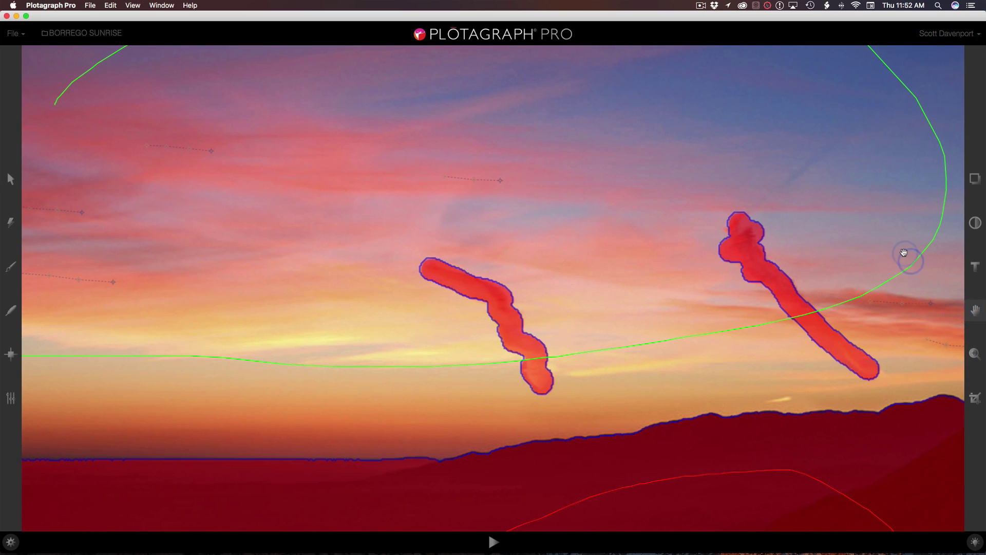
{"action": "left_click_drag", "start_coordinate": [904, 255], "coordinate": [791, 262]}
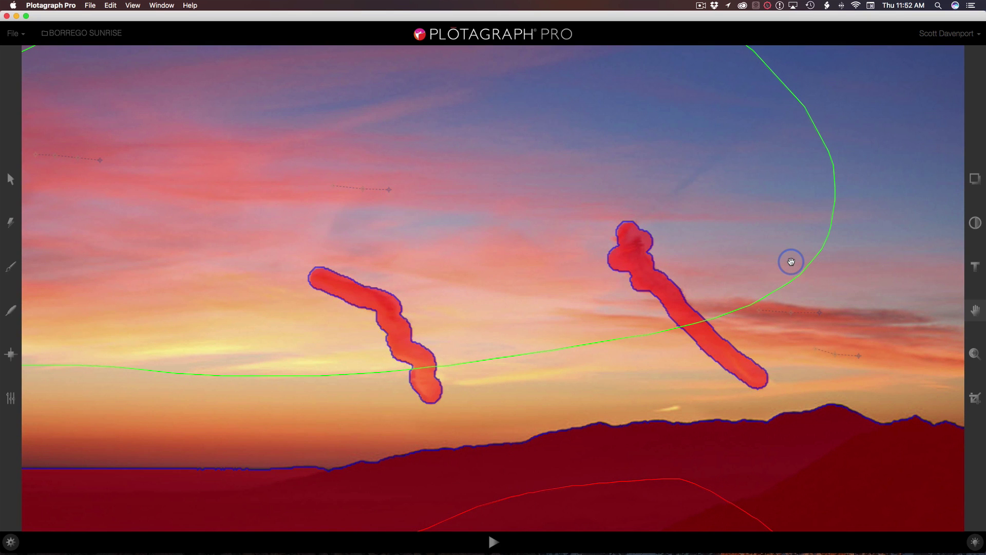
{"action": "scroll", "coordinate": [791, 262], "scroll_direction": "right", "scroll_amount": 3}
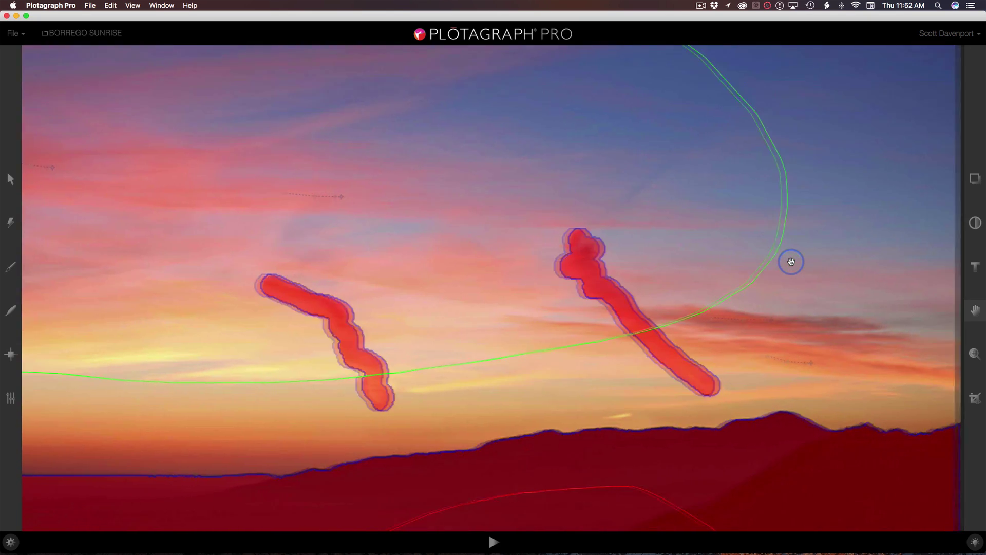
{"action": "scroll", "coordinate": [790, 262], "scroll_direction": "left", "scroll_amount": 2}
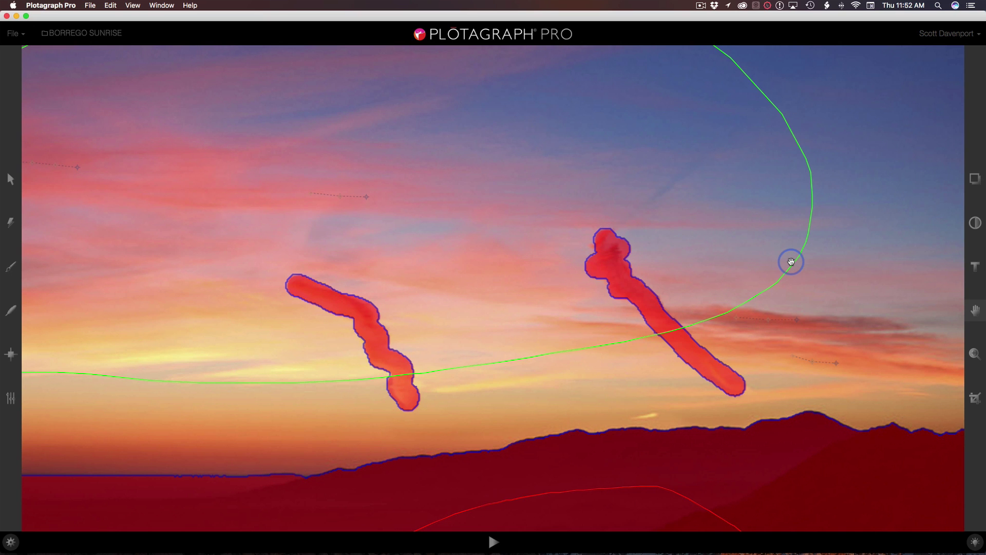
{"action": "scroll", "coordinate": [714, 273], "scroll_direction": "left", "scroll_amount": 2}
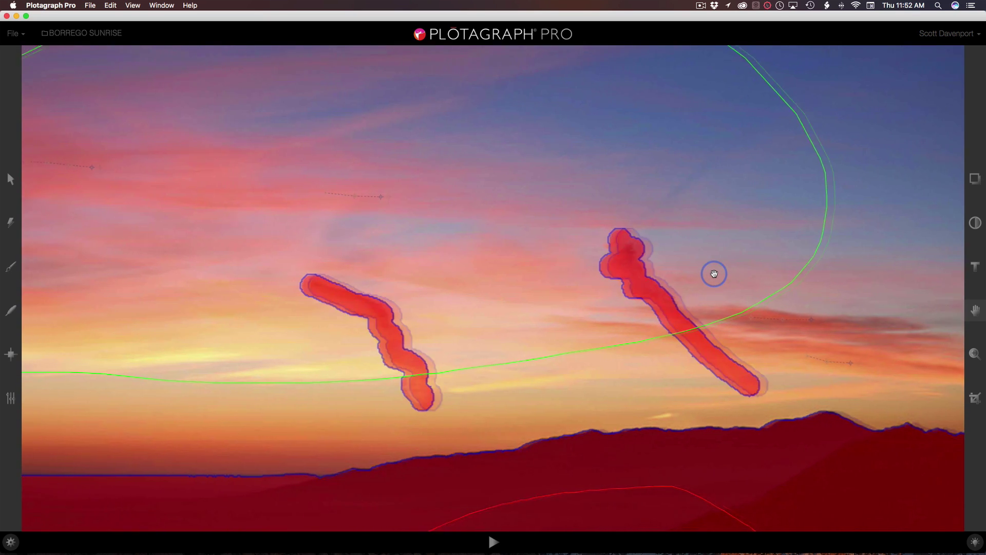
Step: Zoom in a little further on the clouds, toward about 180%
{"action": "left_click", "coordinate": [975, 354]}
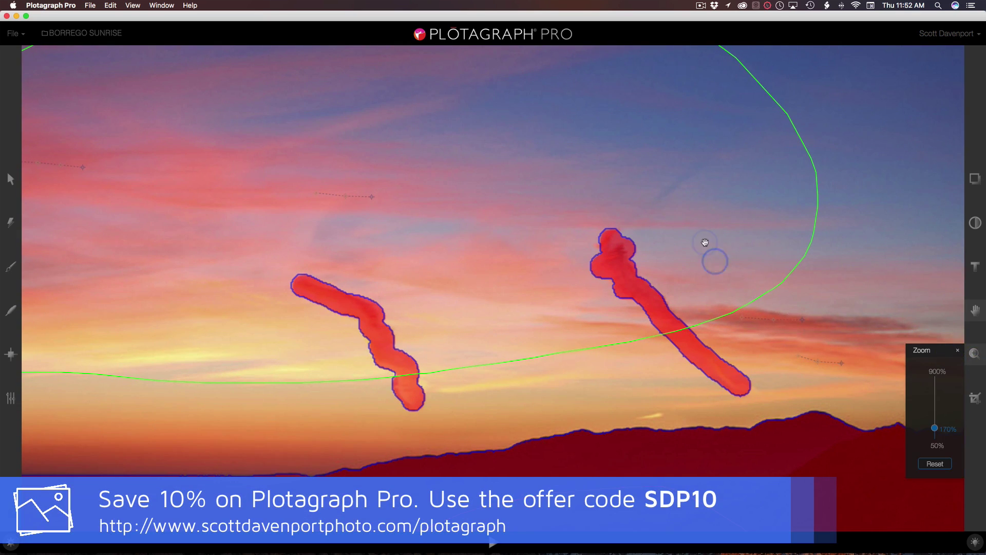
{"action": "scroll", "coordinate": [704, 243], "scroll_direction": "right", "scroll_amount": 2}
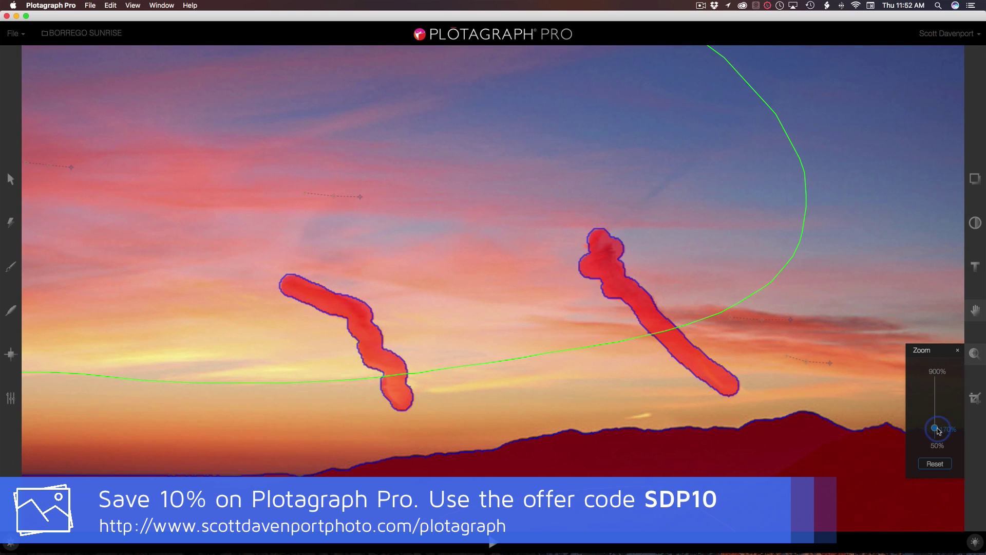
{"action": "left_click_drag", "start_coordinate": [938, 430], "coordinate": [938, 429]}
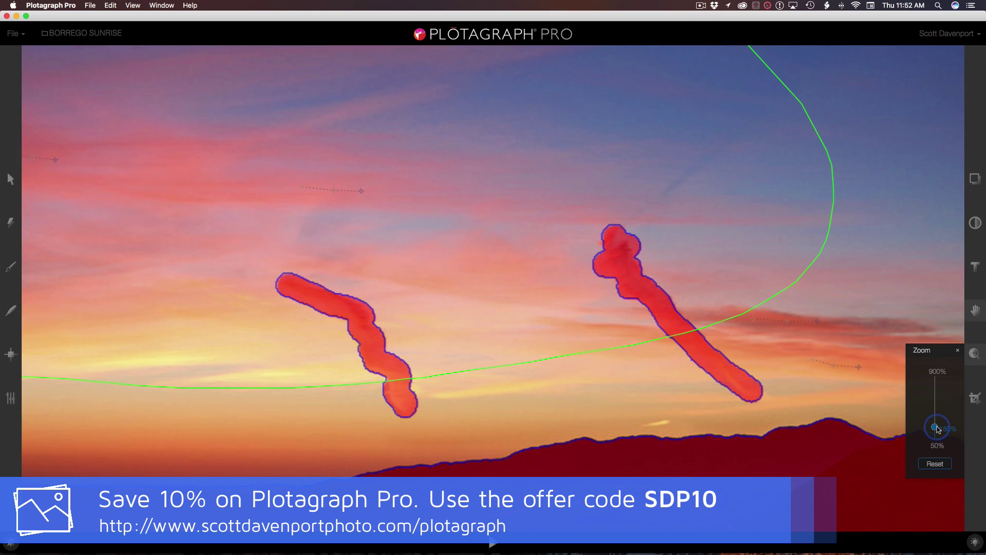
{"action": "left_click", "coordinate": [974, 356]}
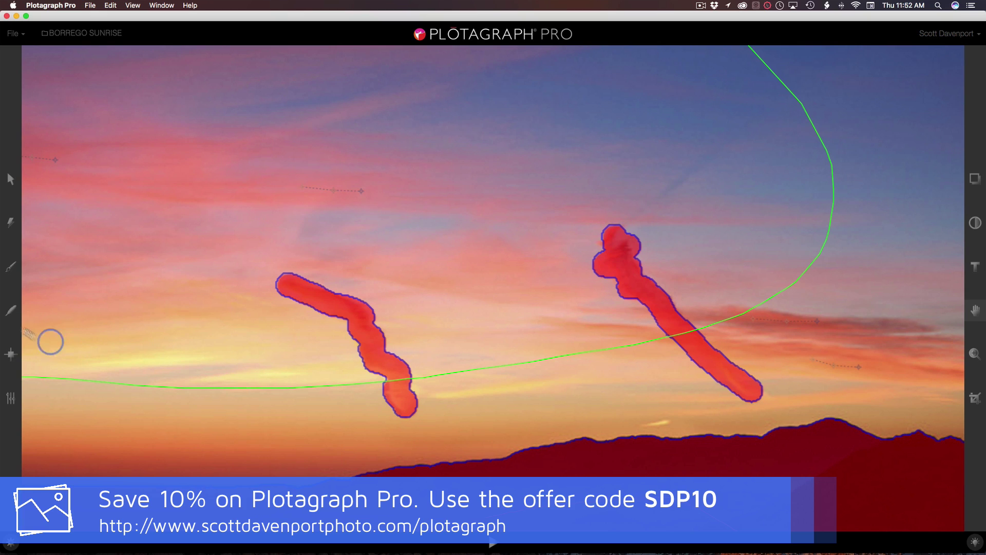
Step: With the Eraser Brush, trim the right contrail's mask at its left edge, top and lower end
{"action": "left_click", "coordinate": [9, 268]}
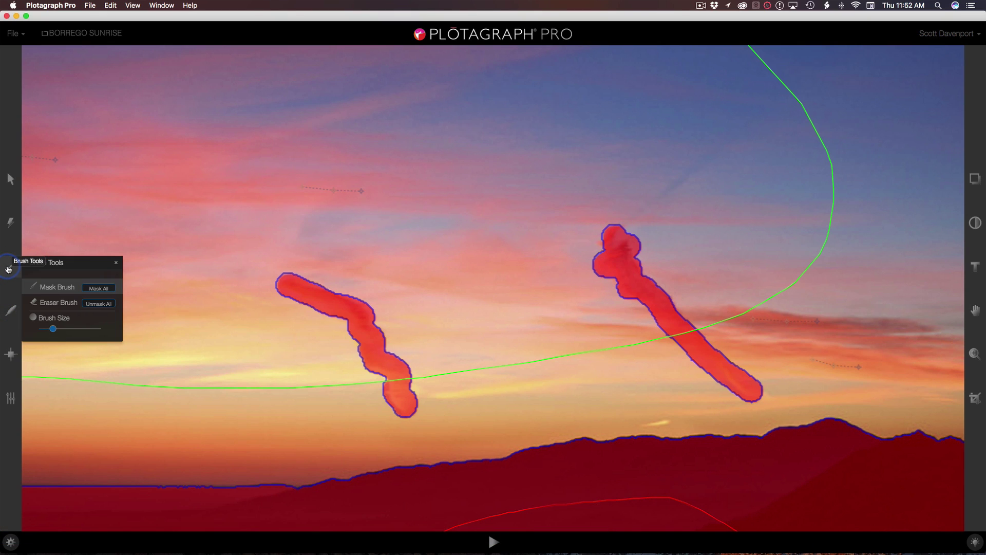
{"action": "left_click", "coordinate": [59, 302]}
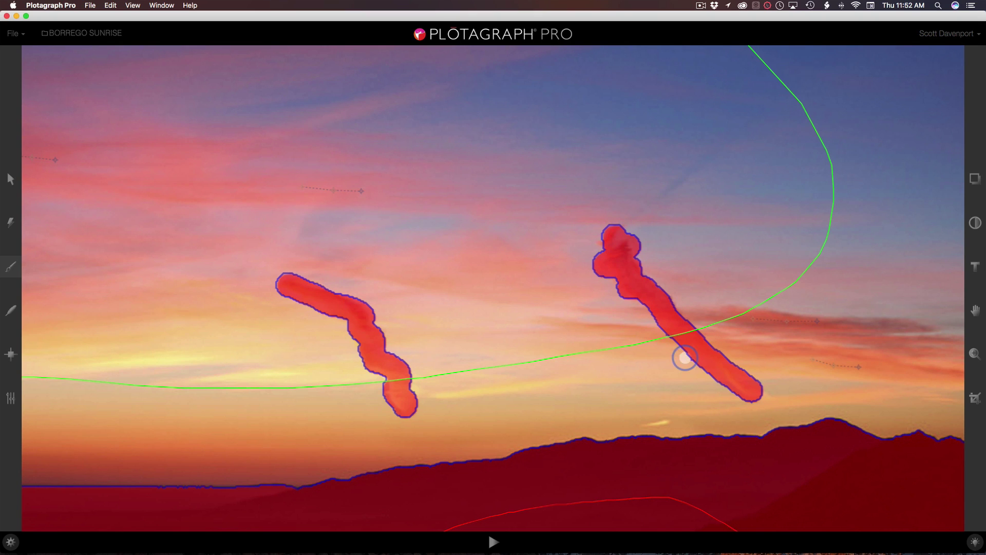
{"action": "mouse_move", "coordinate": [685, 358]}
{"action": "left_mouse_down"}
{"action": "mouse_move", "coordinate": [715, 389]}
{"action": "mouse_move", "coordinate": [688, 360]}
{"action": "left_mouse_up"}
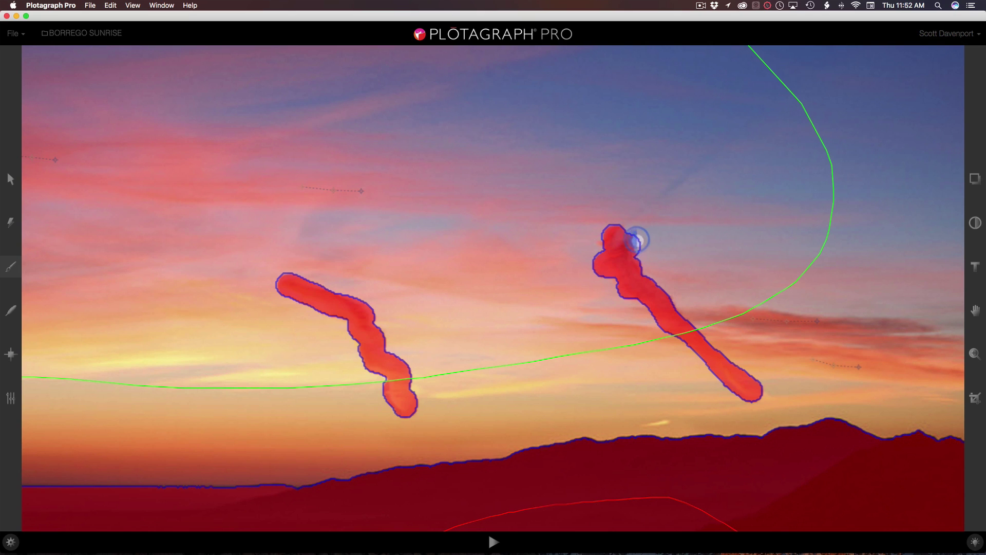
{"action": "left_click", "coordinate": [624, 232]}
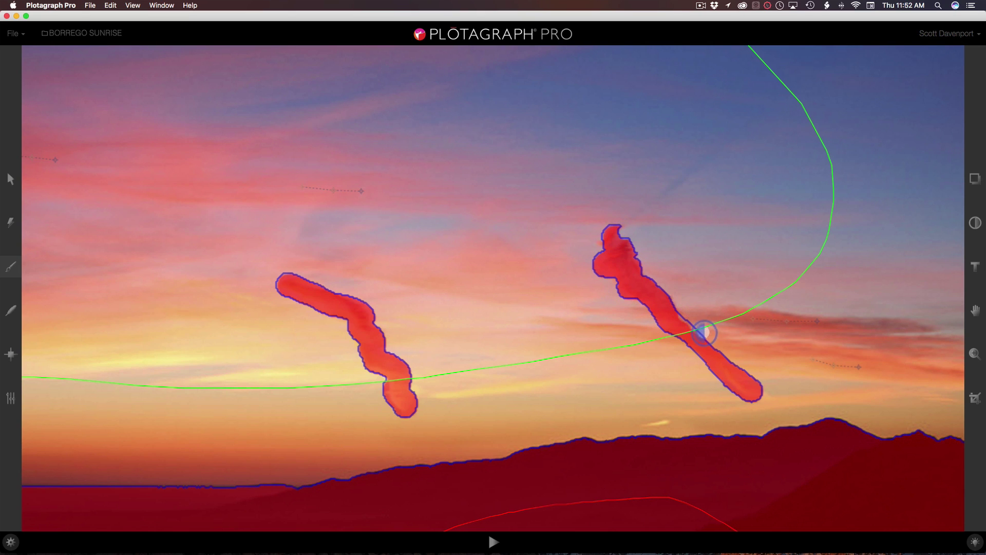
{"action": "left_click_drag", "start_coordinate": [738, 362], "coordinate": [770, 415]}
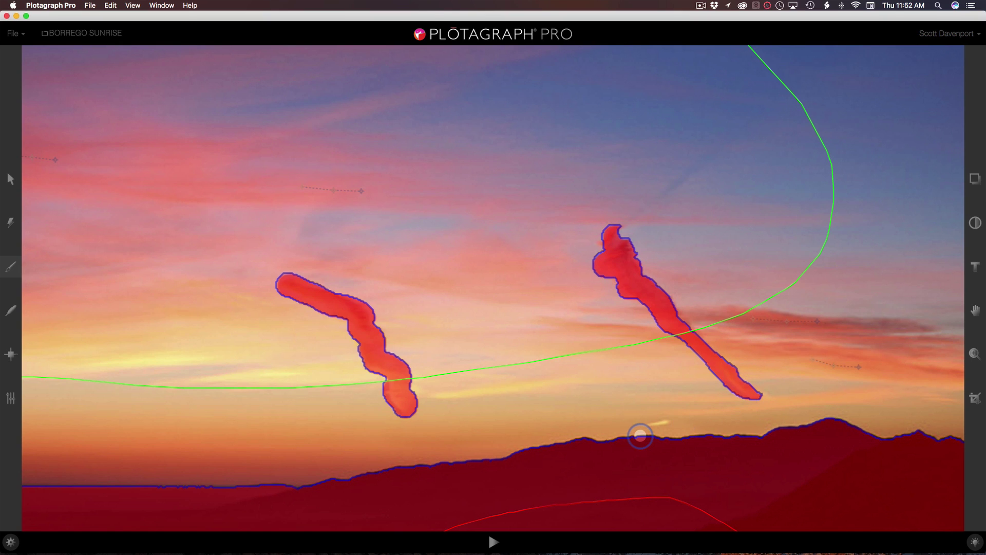
Step: Play the animation preview, restart it once, then stop it to see the masks
{"action": "left_click", "coordinate": [492, 542]}
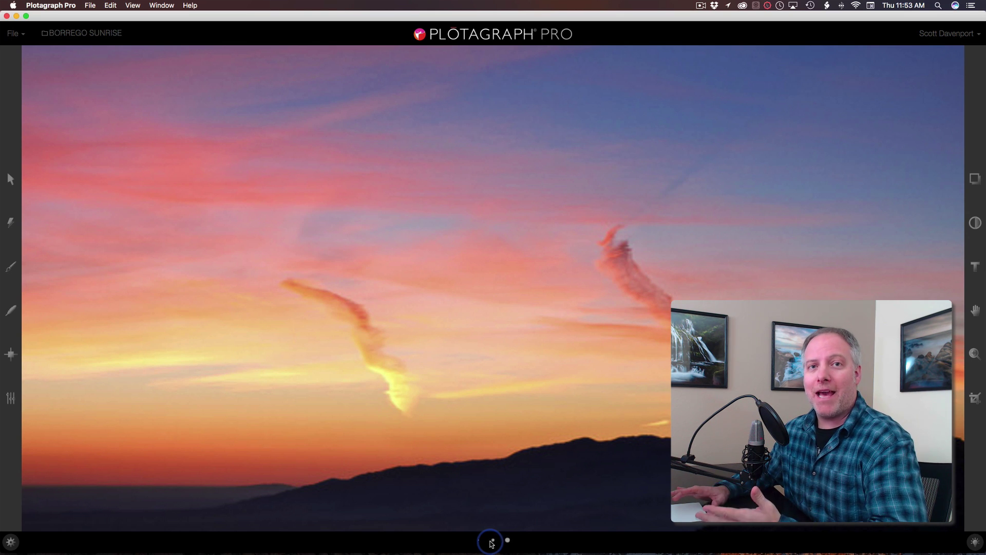
{"action": "left_click", "coordinate": [491, 542]}
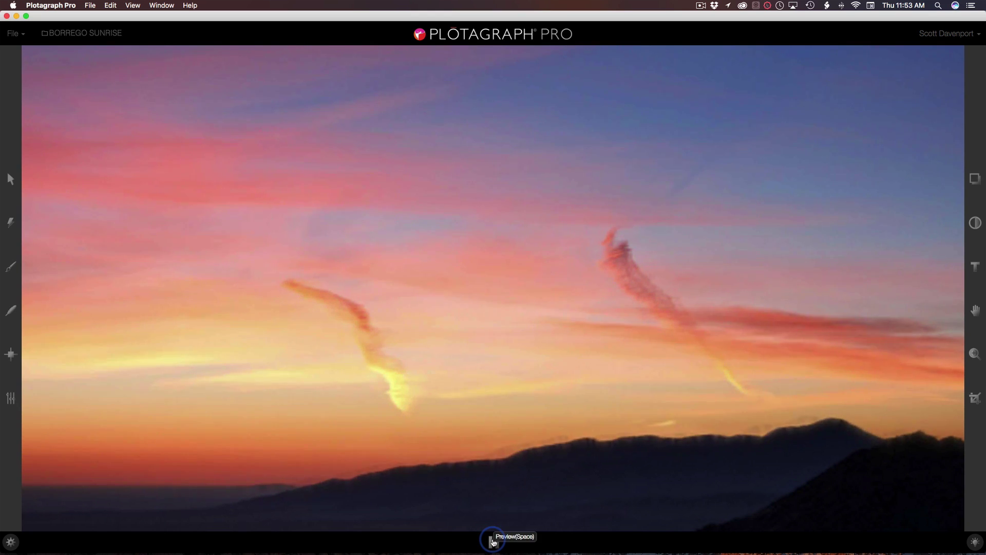
{"action": "left_click", "coordinate": [492, 541]}
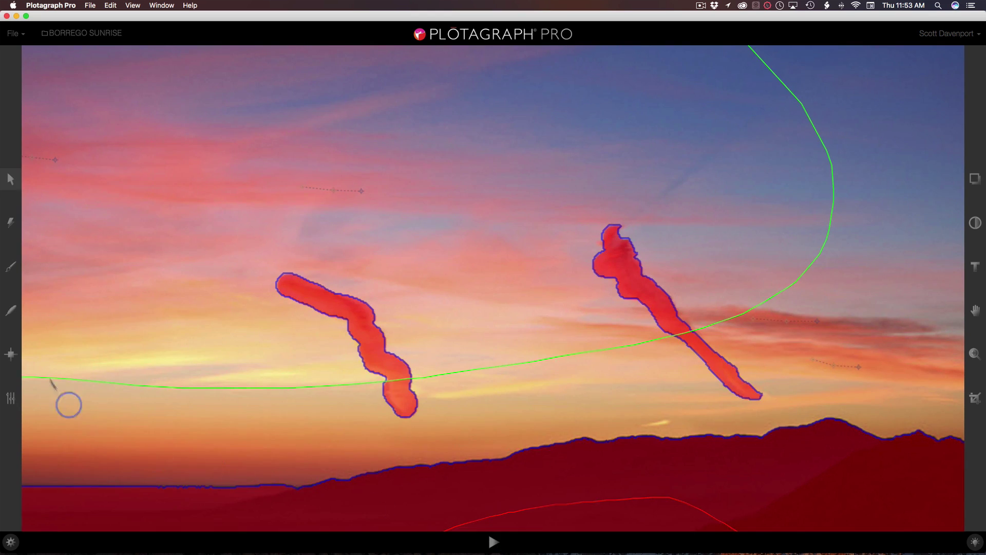
Step: Paint a Mask Brush band just above the mountain ridge from the right edge to the left edge
{"action": "left_click", "coordinate": [10, 266]}
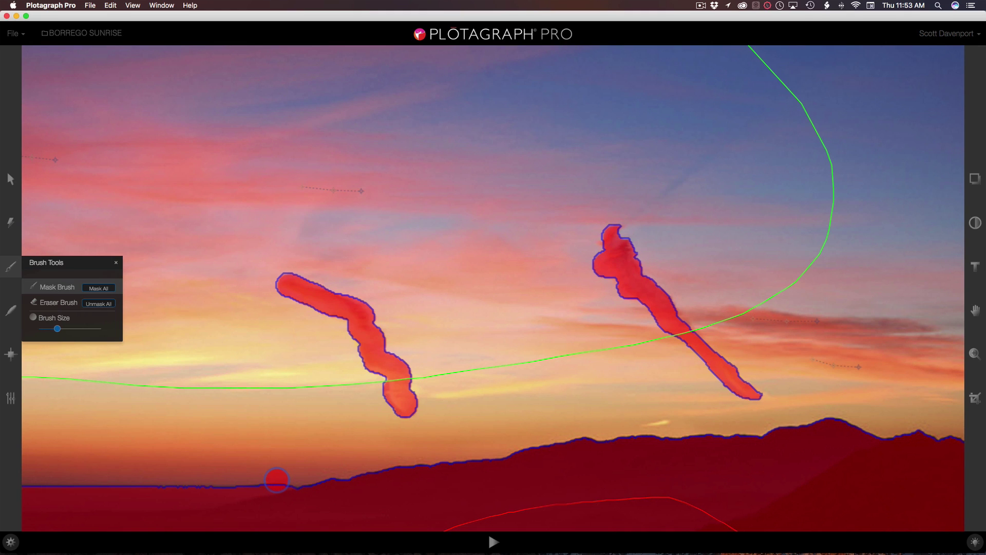
{"action": "mouse_move", "coordinate": [224, 482]}
{"action": "left_mouse_down"}
{"action": "mouse_move", "coordinate": [374, 478]}
{"action": "mouse_move", "coordinate": [676, 431]}
{"action": "mouse_move", "coordinate": [844, 429]}
{"action": "mouse_move", "coordinate": [961, 442]}
{"action": "left_mouse_up"}
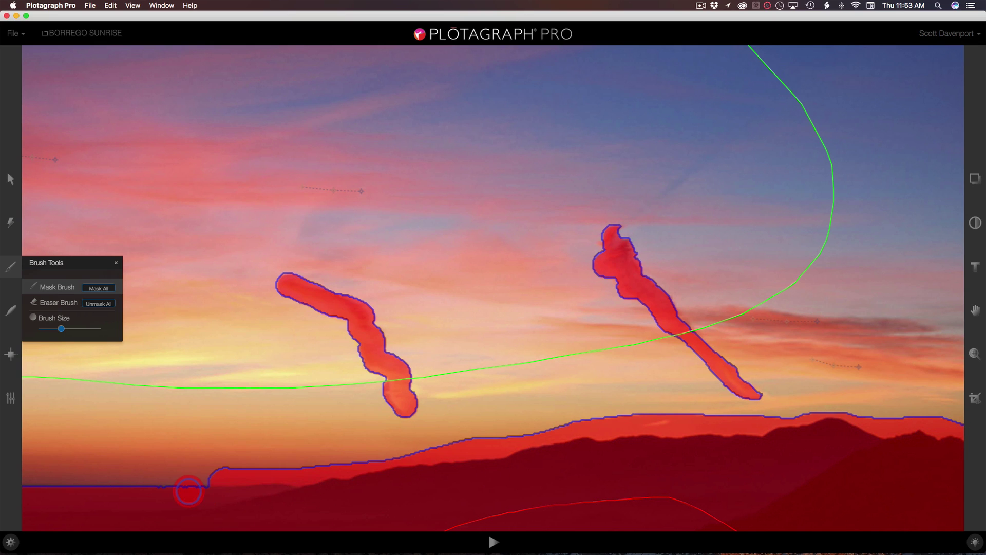
{"action": "left_click_drag", "start_coordinate": [212, 486], "coordinate": [55, 489]}
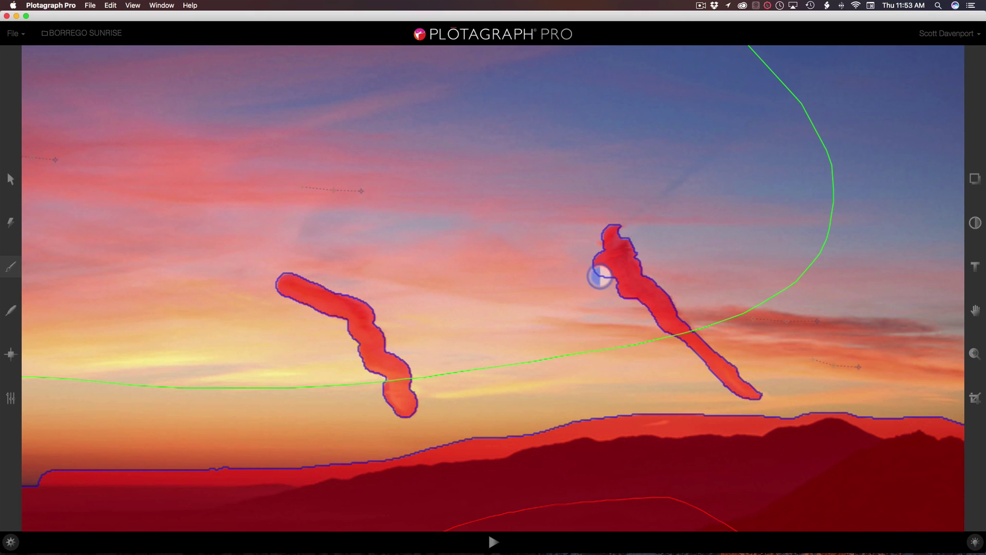
Step: Erase overspill from the right cloud's mask along its left side, top and right edge
{"action": "mouse_move", "coordinate": [600, 277]}
{"action": "left_mouse_down"}
{"action": "mouse_move", "coordinate": [588, 271]}
{"action": "mouse_move", "coordinate": [618, 311]}
{"action": "mouse_move", "coordinate": [634, 308]}
{"action": "left_mouse_up"}
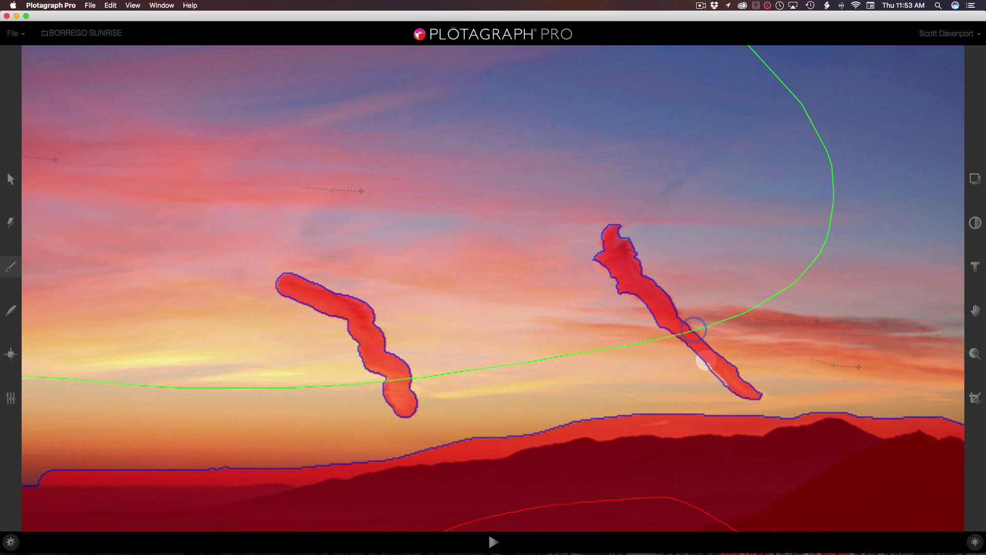
{"action": "mouse_move", "coordinate": [643, 241]}
{"action": "left_mouse_down"}
{"action": "mouse_move", "coordinate": [624, 227]}
{"action": "mouse_move", "coordinate": [628, 237]}
{"action": "left_mouse_up"}
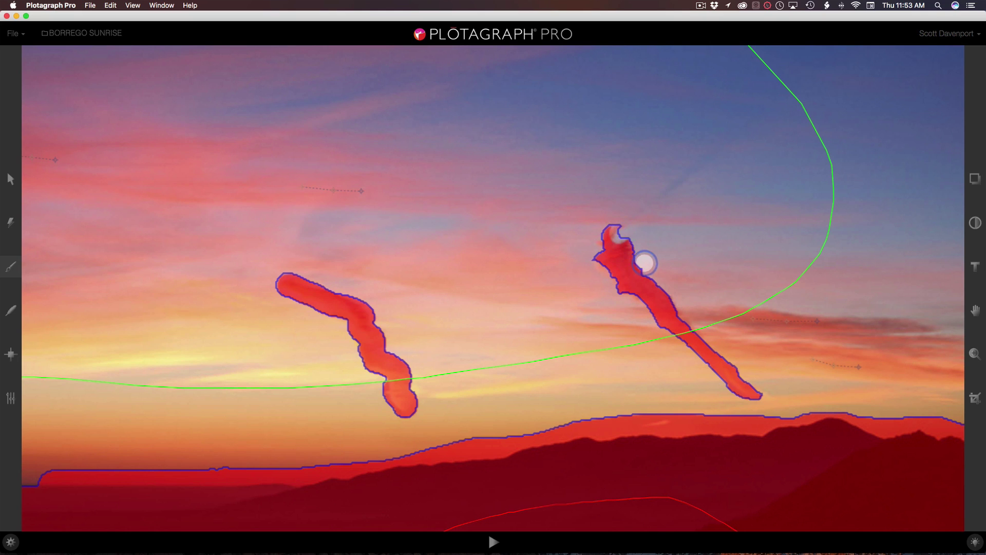
{"action": "left_click_drag", "start_coordinate": [690, 319], "coordinate": [738, 366]}
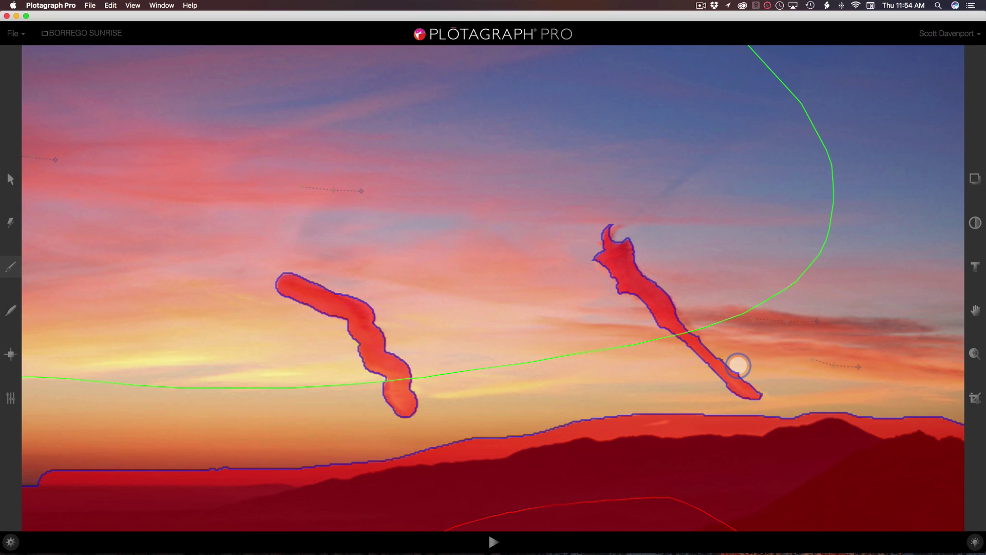
{"action": "mouse_move", "coordinate": [738, 366]}
{"action": "left_mouse_down"}
{"action": "mouse_move", "coordinate": [677, 315]}
{"action": "mouse_move", "coordinate": [718, 353]}
{"action": "mouse_move", "coordinate": [685, 309]}
{"action": "mouse_move", "coordinate": [727, 340]}
{"action": "mouse_move", "coordinate": [703, 319]}
{"action": "mouse_move", "coordinate": [733, 350]}
{"action": "mouse_move", "coordinate": [637, 265]}
{"action": "mouse_move", "coordinate": [635, 298]}
{"action": "left_mouse_up"}
Step: Preview and pause the animation, then paint extra mask over the right cloud's curled top tip
{"action": "left_click", "coordinate": [491, 542]}
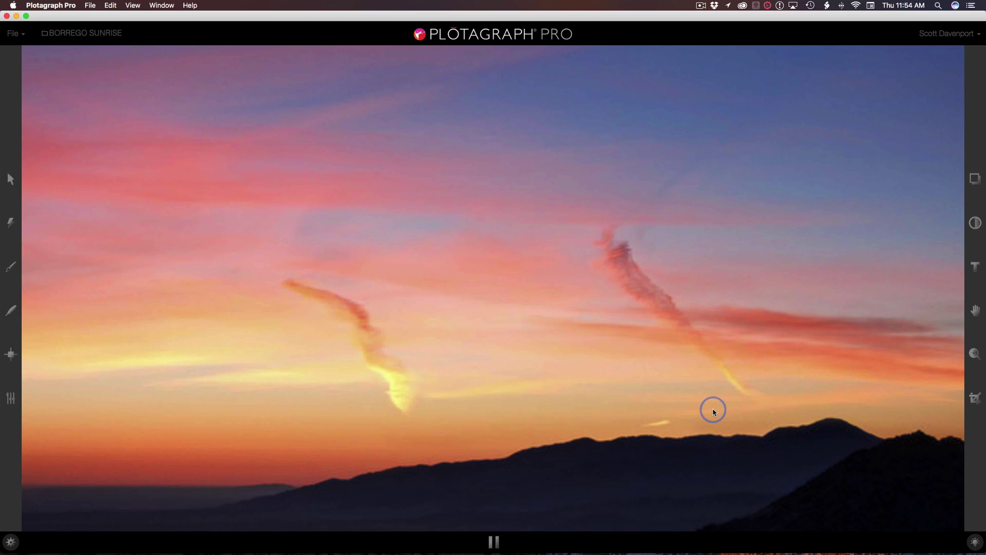
{"action": "left_click", "coordinate": [493, 541]}
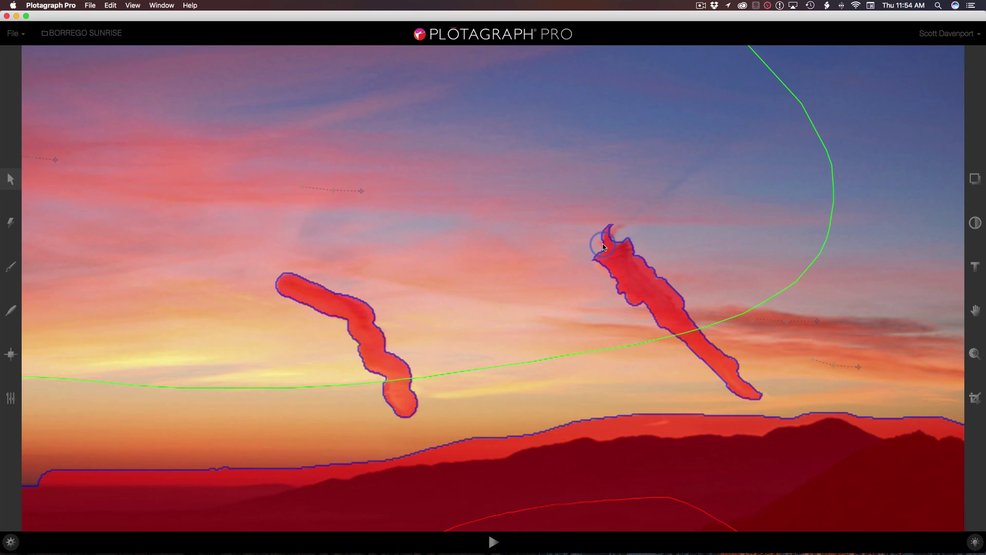
{"action": "left_click", "coordinate": [11, 270]}
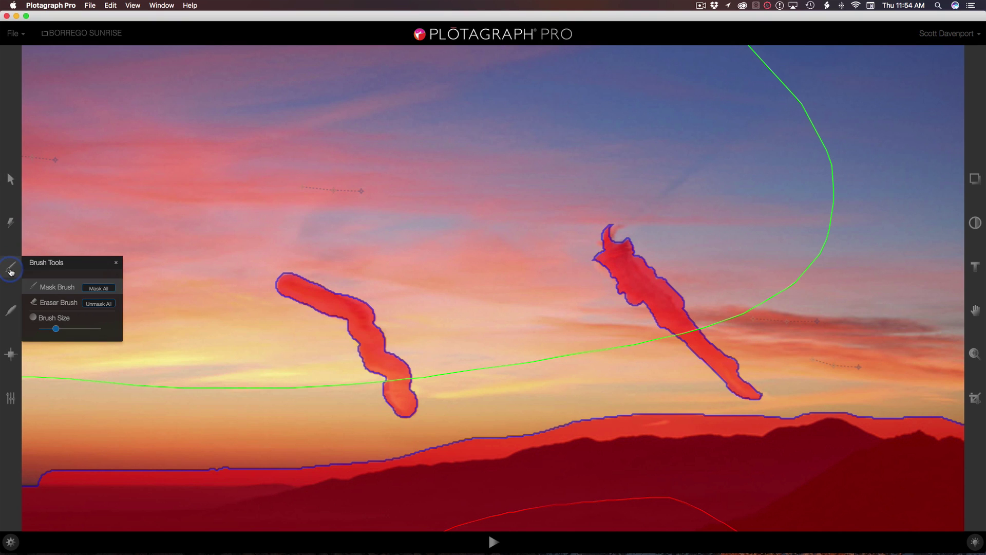
{"action": "left_click", "coordinate": [53, 288]}
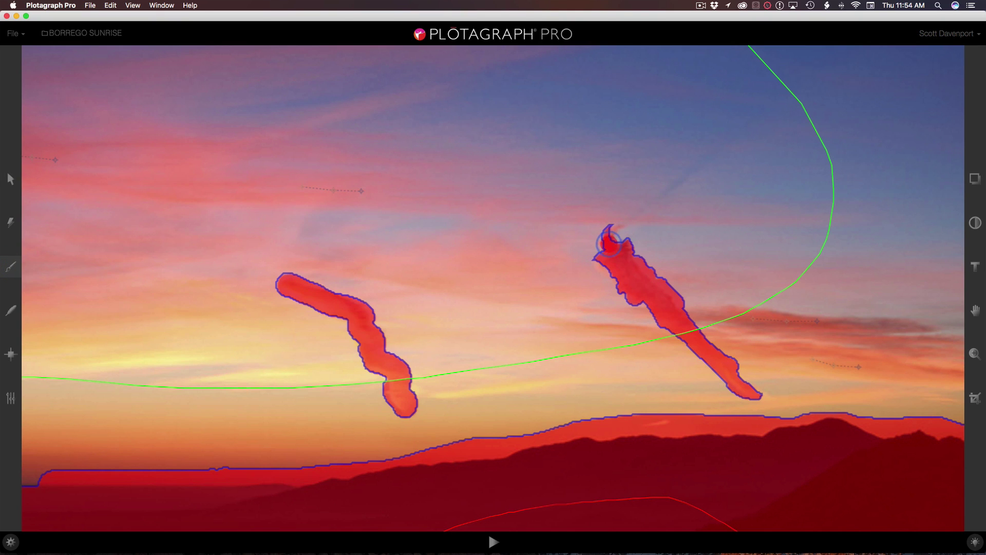
{"action": "mouse_move", "coordinate": [604, 248]}
{"action": "left_mouse_down"}
{"action": "mouse_move", "coordinate": [595, 237]}
{"action": "mouse_move", "coordinate": [610, 226]}
{"action": "mouse_move", "coordinate": [618, 234]}
{"action": "left_mouse_up"}
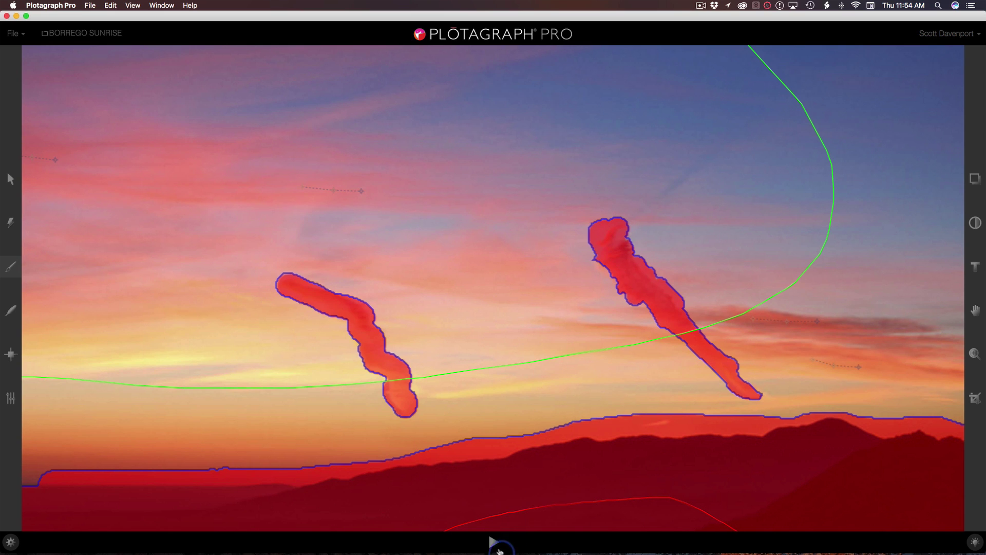
Step: Fit the whole photo in view and replay the sunrise preview, clouds streaming over still mountains
{"action": "left_click", "coordinate": [493, 542]}
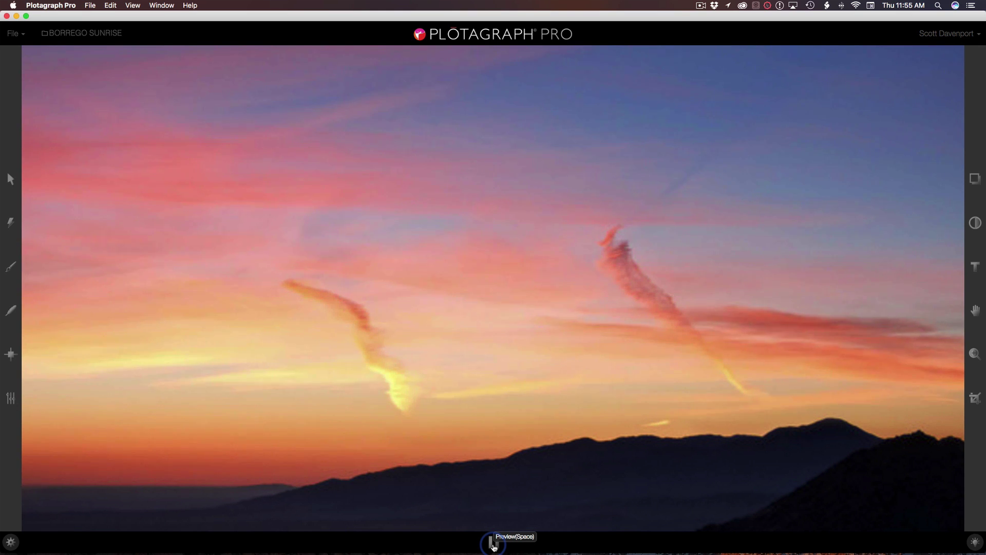
{"action": "left_click", "coordinate": [494, 545]}
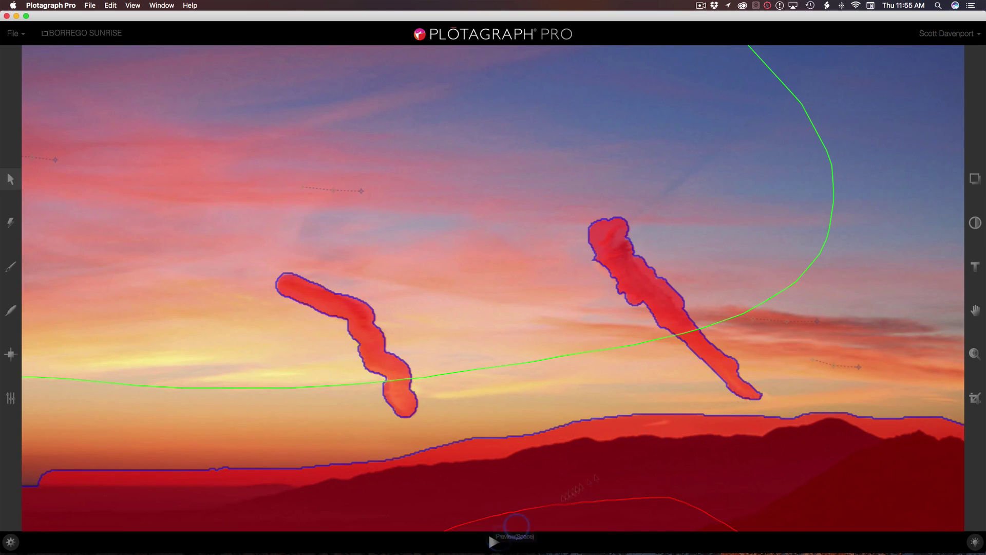
{"action": "left_click", "coordinate": [974, 351]}
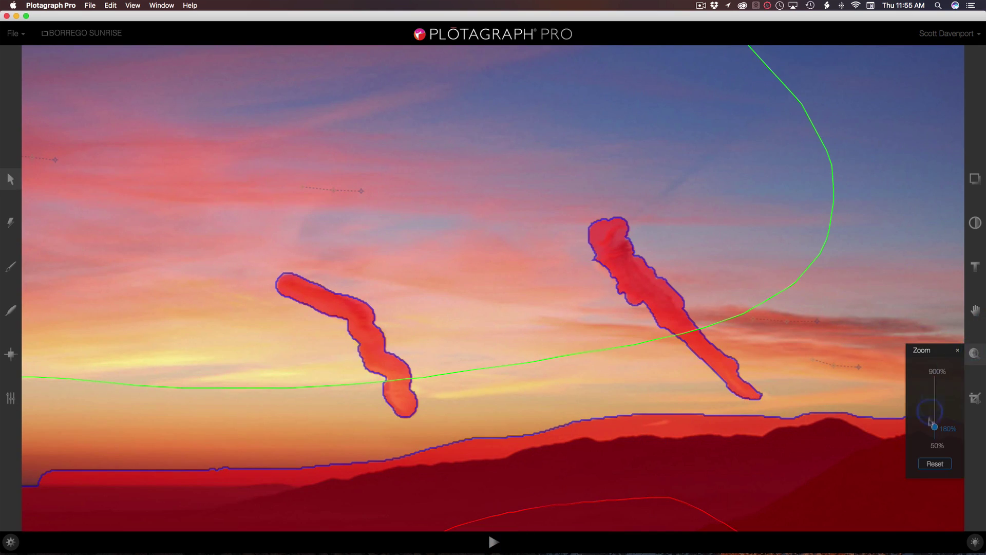
{"action": "left_click", "coordinate": [934, 463]}
{"action": "left_click", "coordinate": [495, 539]}
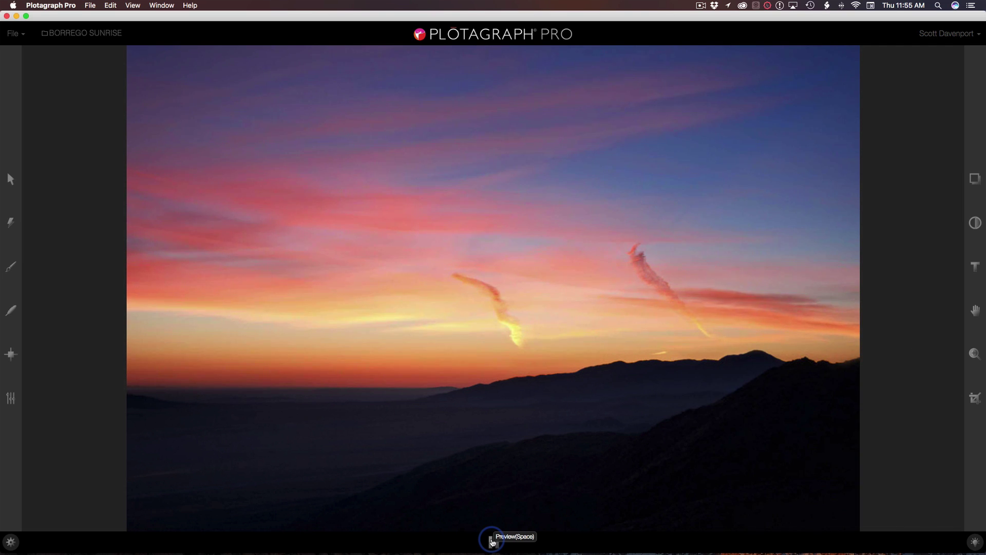
Step: Stop the preview and open Export, showing 1,024 px MP4, H264, High quality, 3.0 sec loop
{"action": "left_click", "coordinate": [492, 541]}
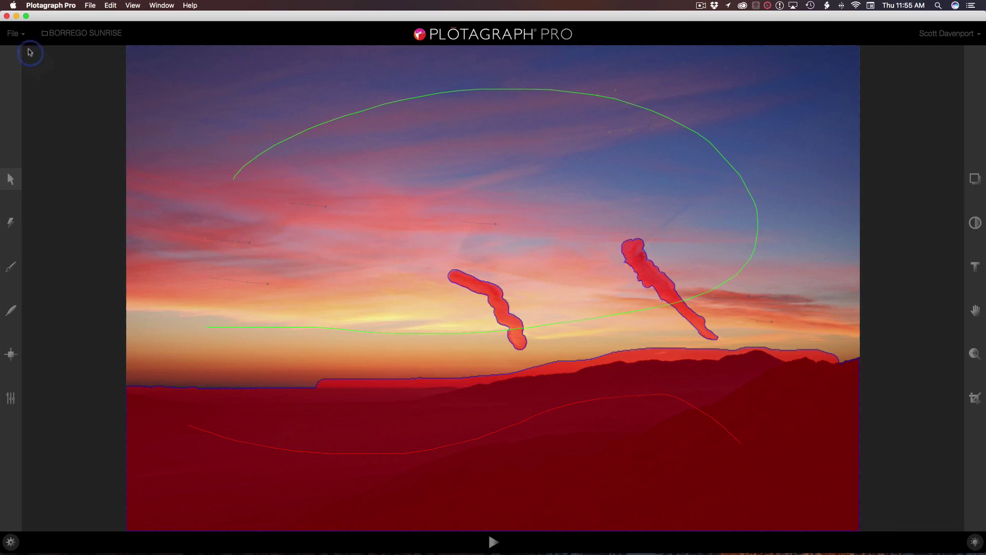
{"action": "left_click", "coordinate": [21, 32]}
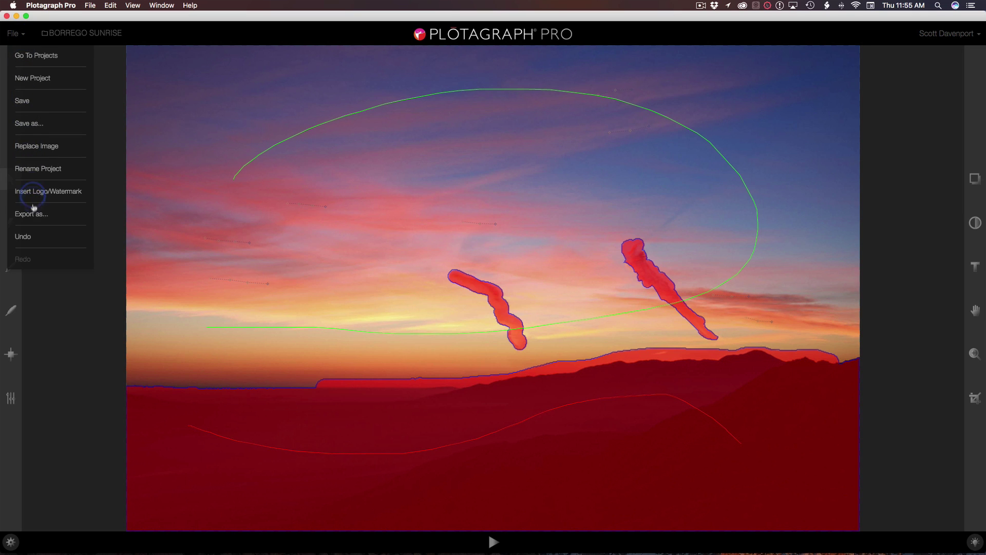
{"action": "left_click", "coordinate": [35, 221]}
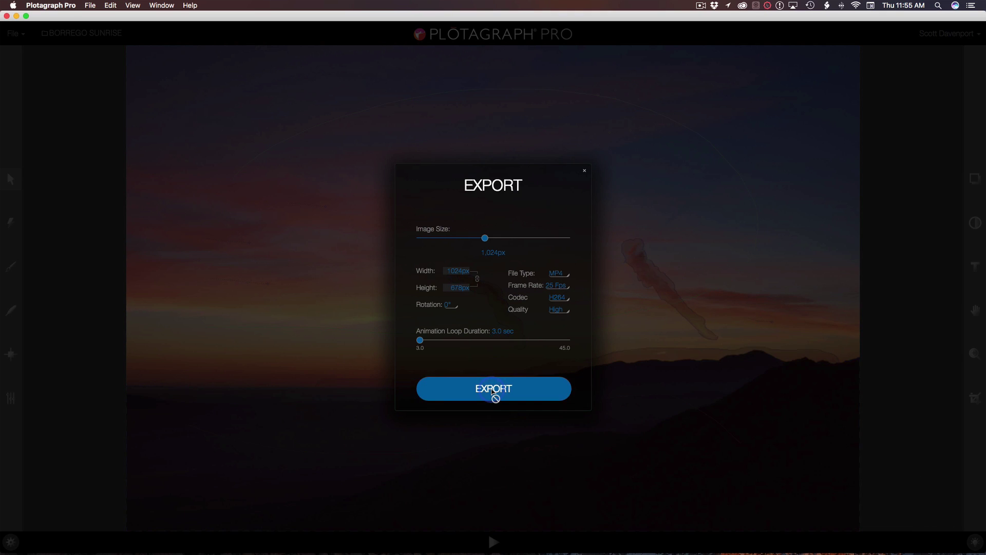
Step: Export Borrego Sunrise as a 1024 MP4 and find it pending in My Exports
{"action": "left_click", "coordinate": [492, 390]}
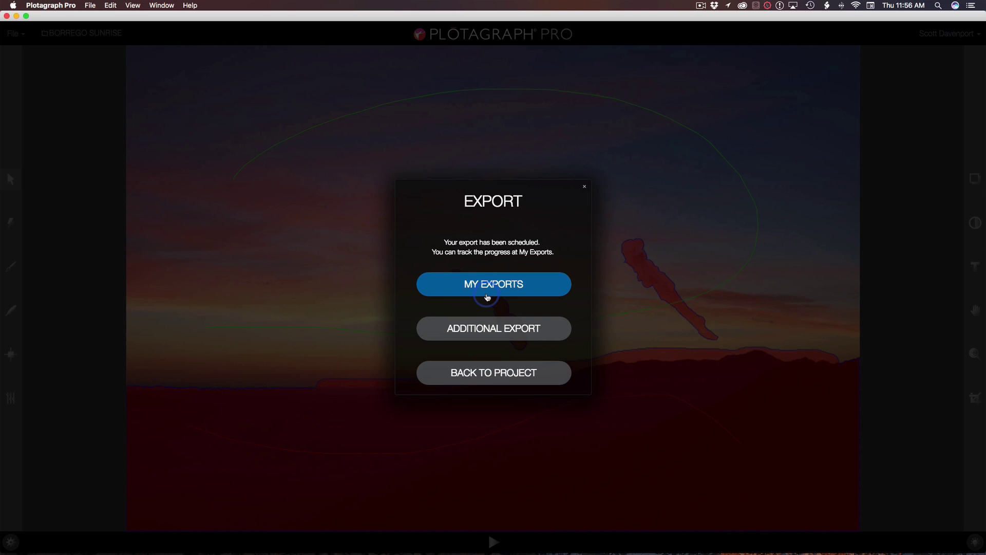
{"action": "left_click", "coordinate": [487, 296]}
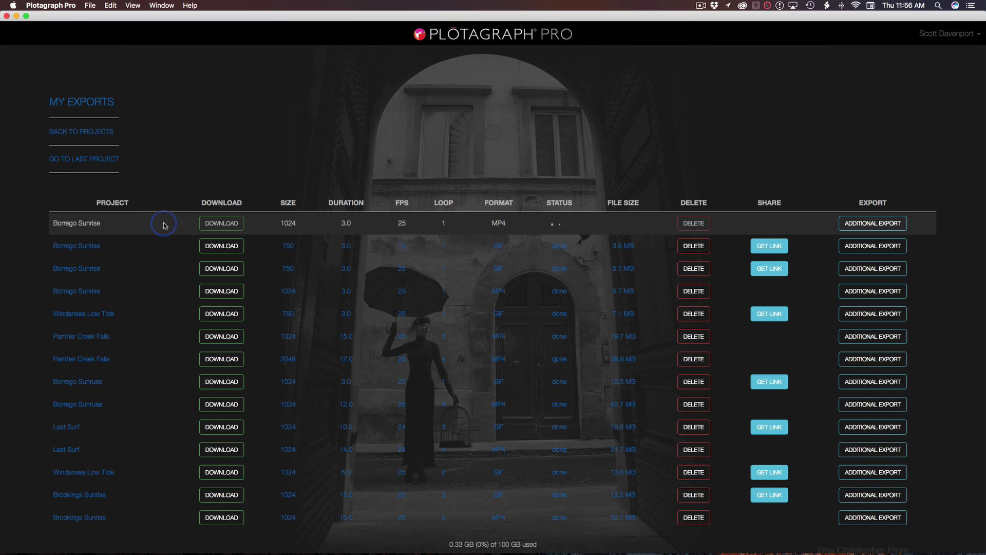